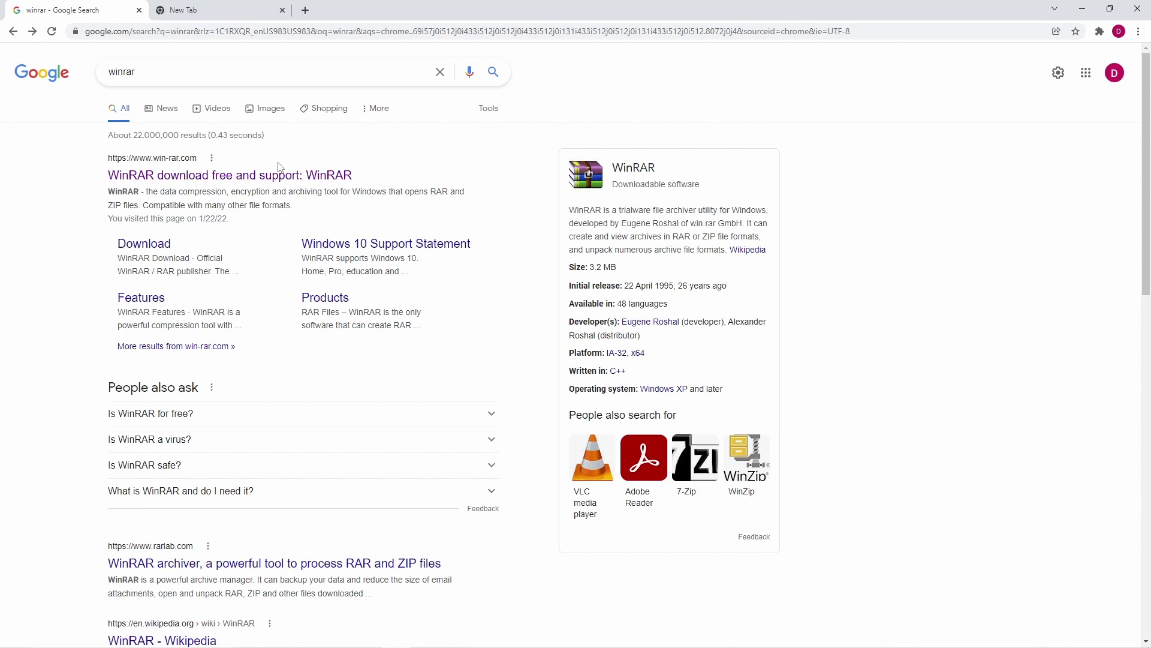
Step: Go to nexusmods.com in the empty second Chrome tab using the 'nex' autocomplete
{"action": "key", "text": "ctrl+Tab"}
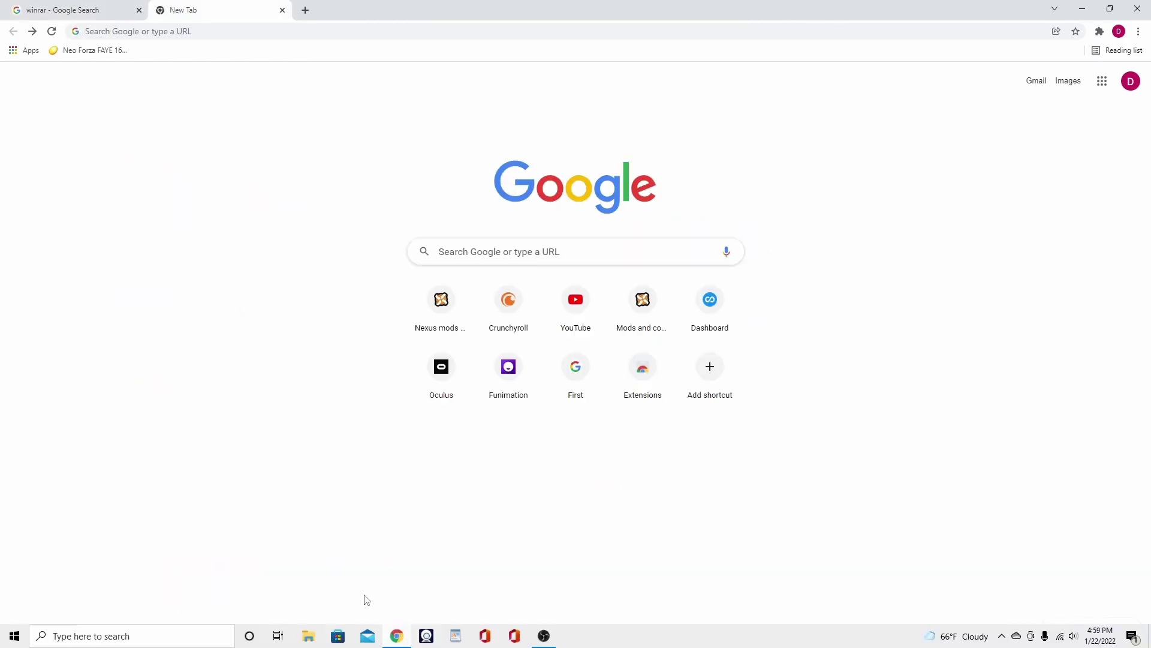
{"action": "left_click", "coordinate": [212, 25]}
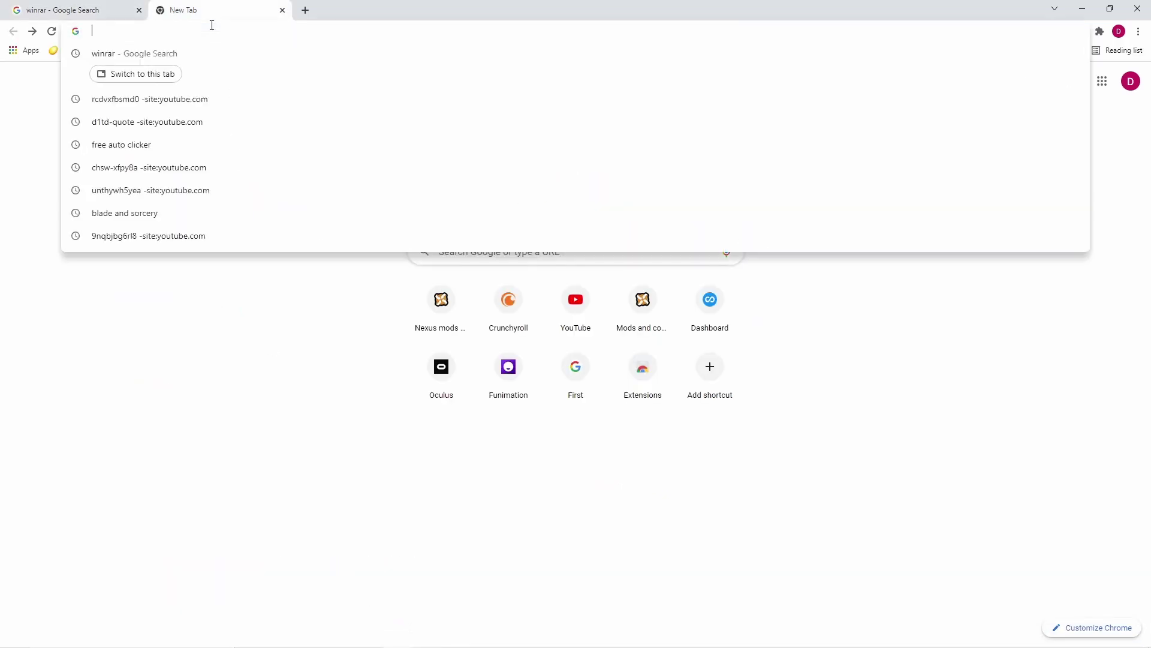
{"action": "type", "text": "nex"}
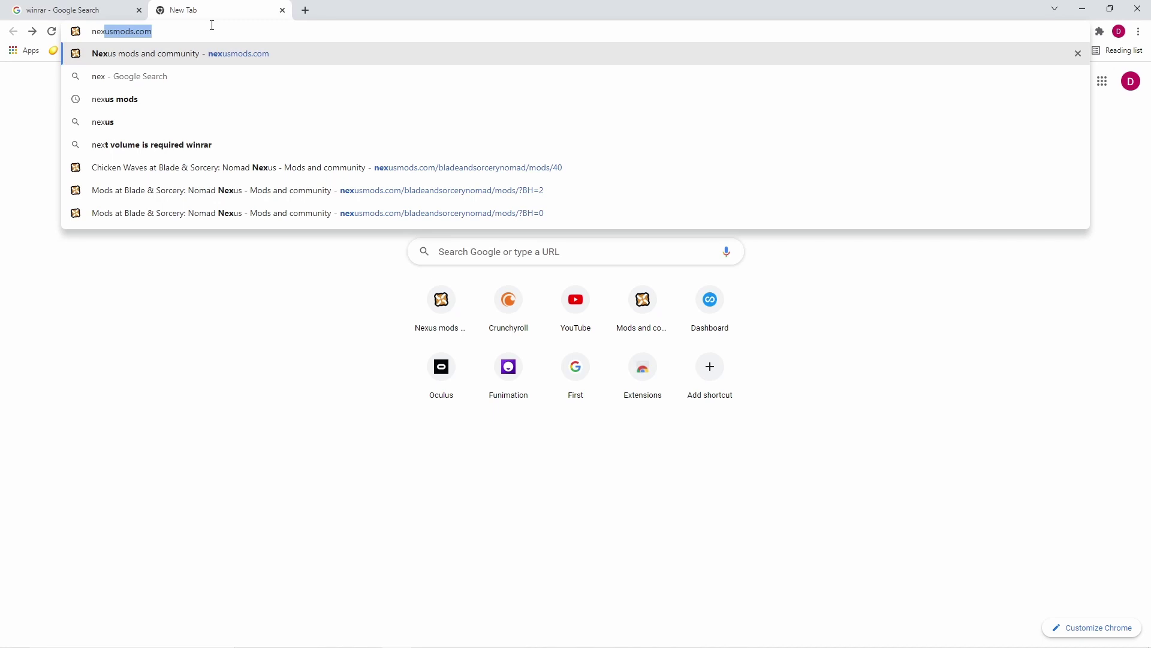
{"action": "key", "text": "Return"}
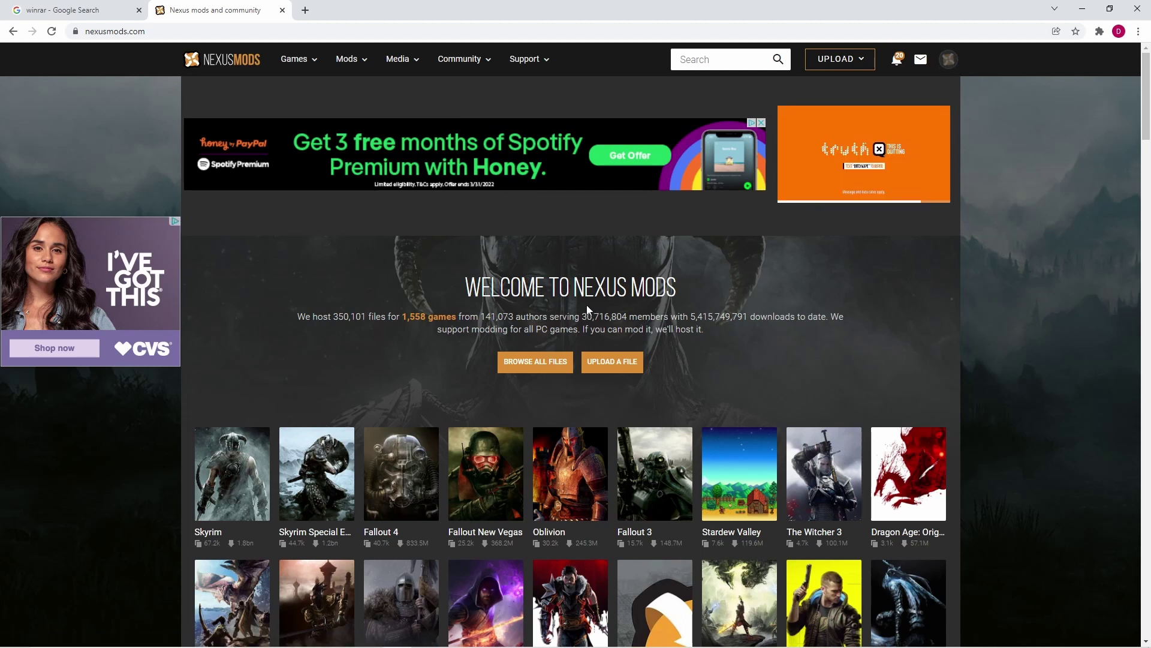
Step: Open the all-files mod listing and search the Games filter for 'blade'
{"action": "left_click", "coordinate": [237, 65]}
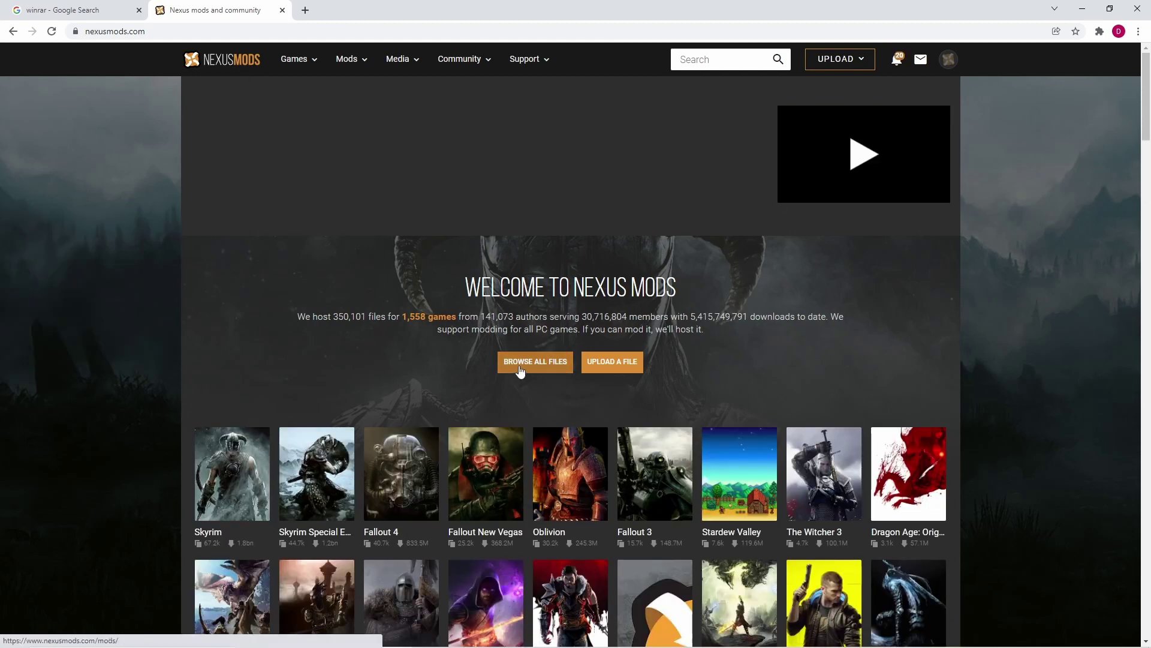
{"action": "left_click", "coordinate": [519, 367]}
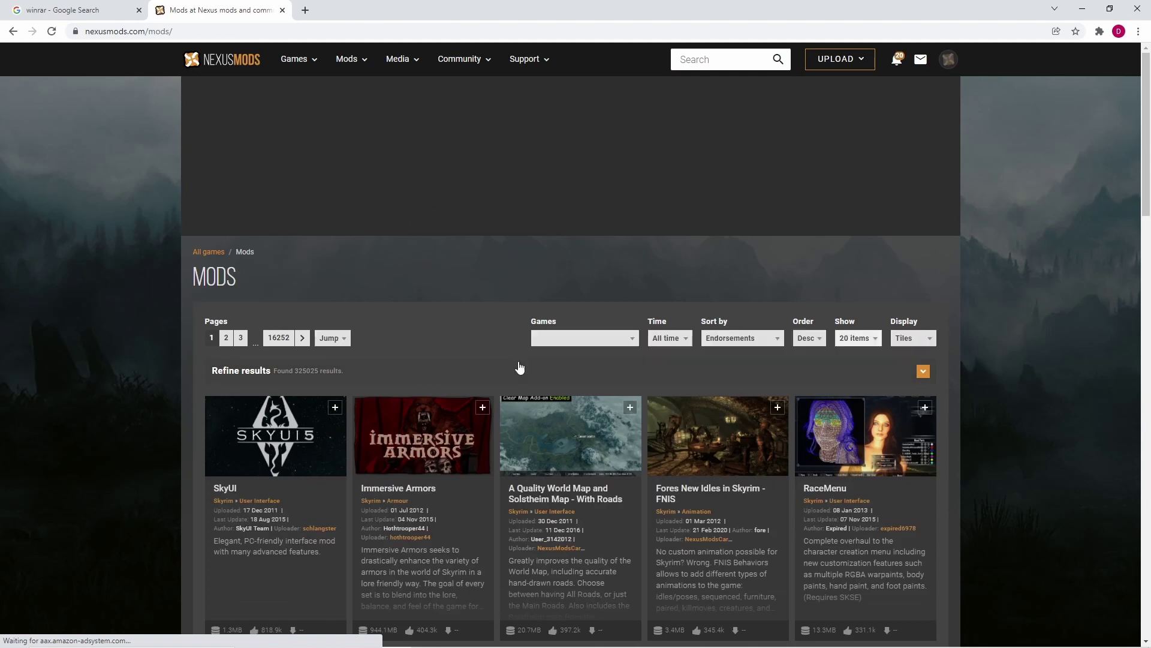
{"action": "left_click", "coordinate": [563, 341]}
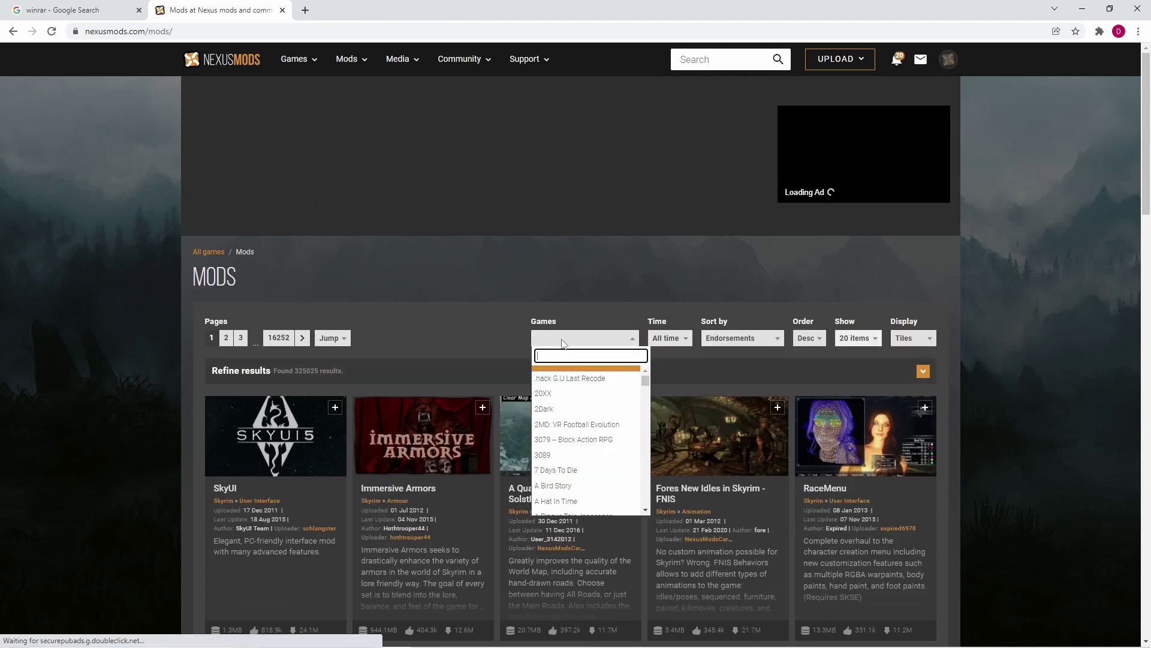
{"action": "type", "text": "bla"}
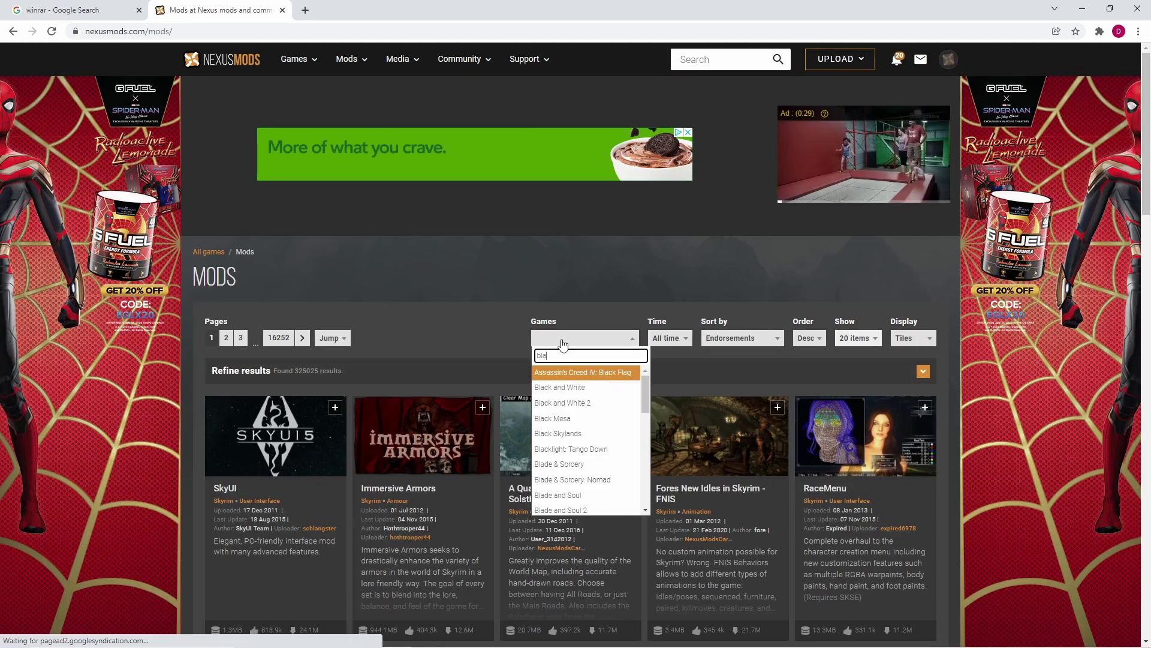
{"action": "type", "text": "de"}
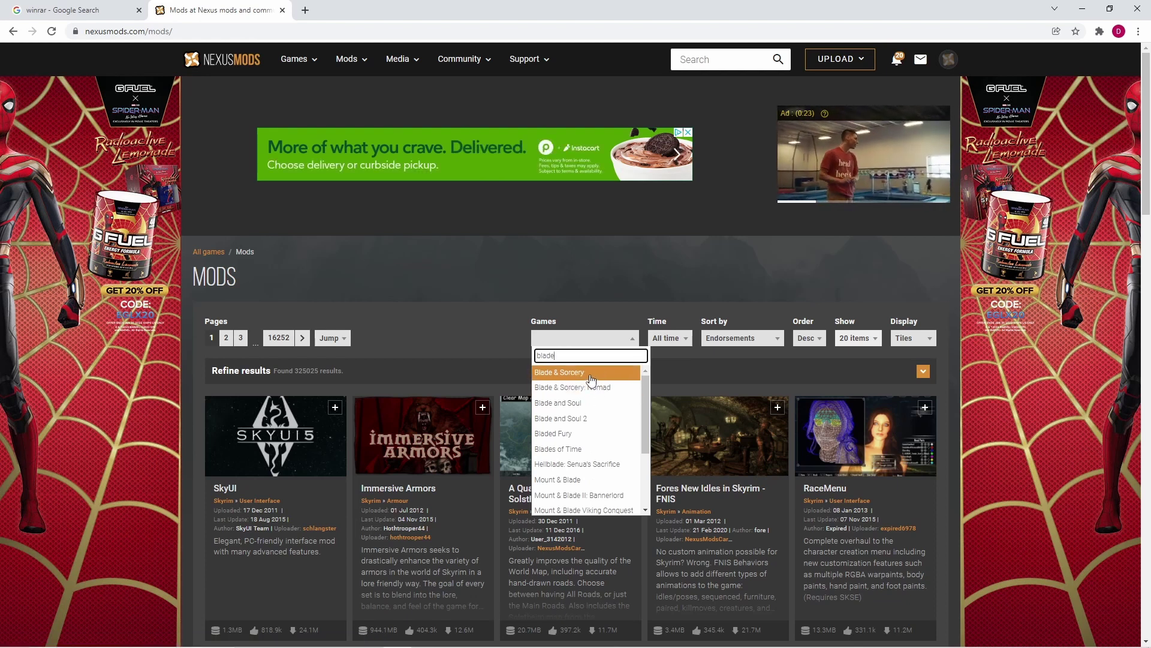
Step: Filter the mod listing to Blade & Sorcery and scroll through the results
{"action": "left_click", "coordinate": [591, 372]}
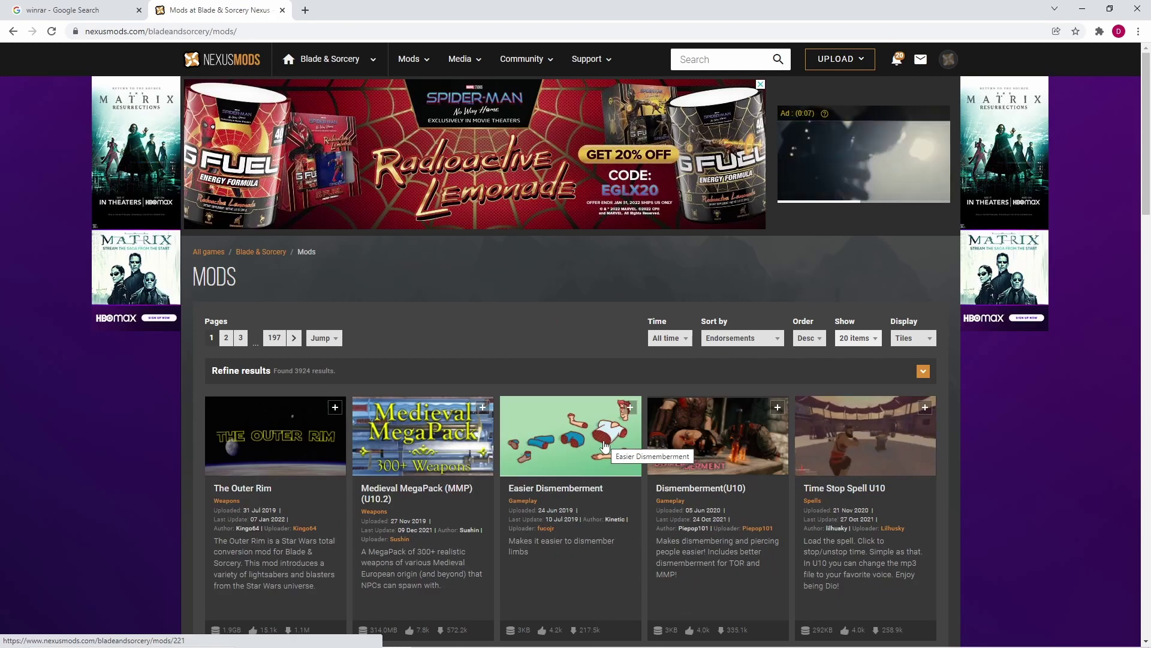
{"action": "scroll", "coordinate": [581, 457], "scroll_direction": "down", "scroll_amount": 3}
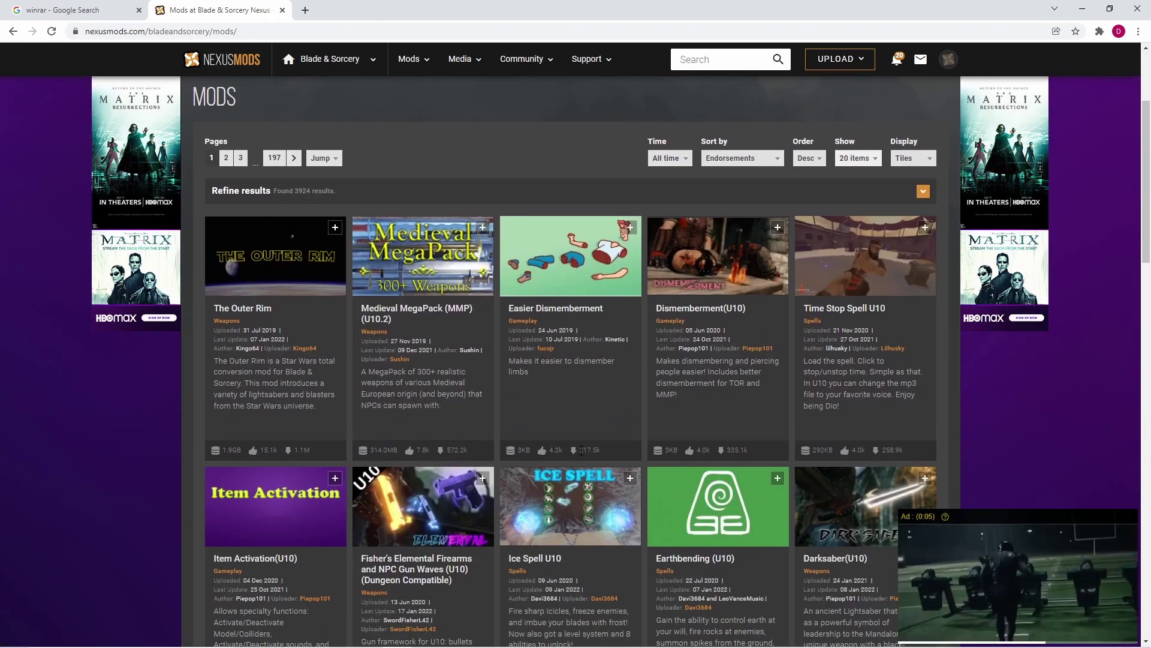
{"action": "scroll", "coordinate": [581, 450], "scroll_direction": "down", "scroll_amount": 2}
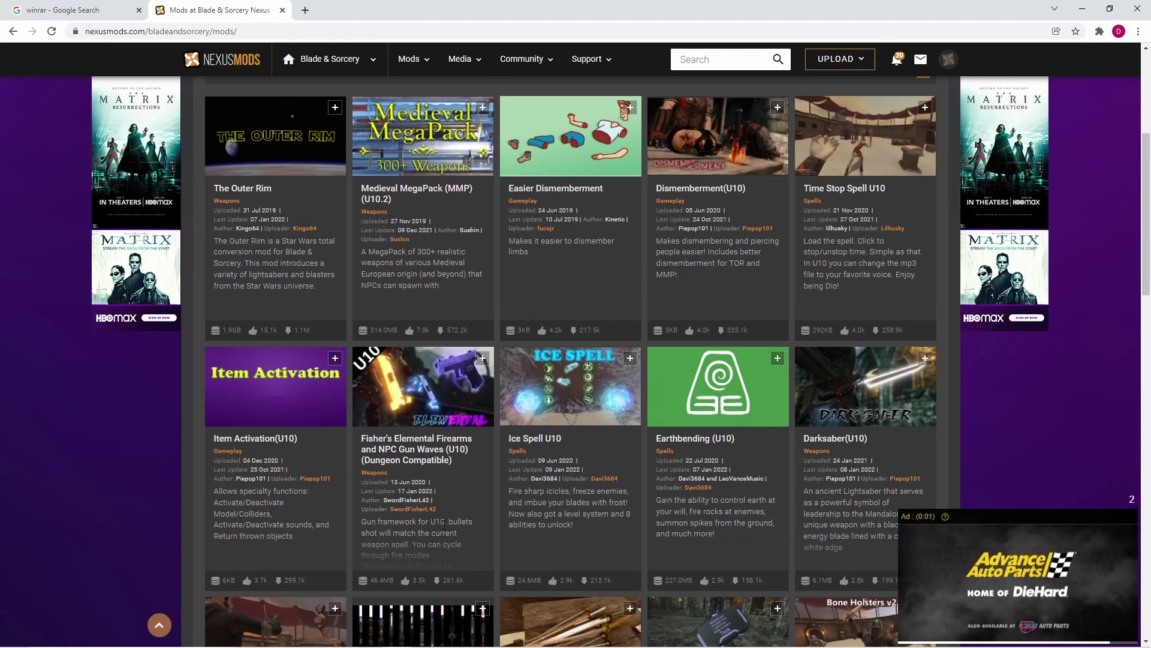
{"action": "scroll", "coordinate": [470, 450], "scroll_direction": "down", "scroll_amount": 3}
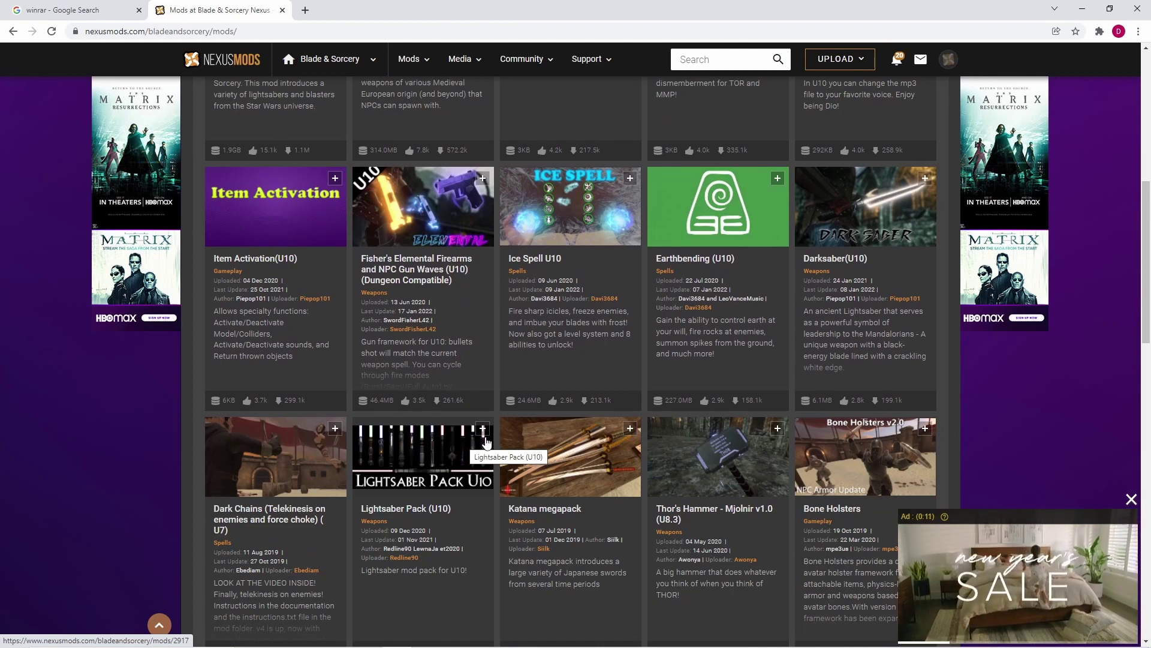
{"action": "scroll", "coordinate": [491, 436], "scroll_direction": "up", "scroll_amount": 1}
{"action": "scroll", "coordinate": [1025, 489], "scroll_direction": "up", "scroll_amount": 7}
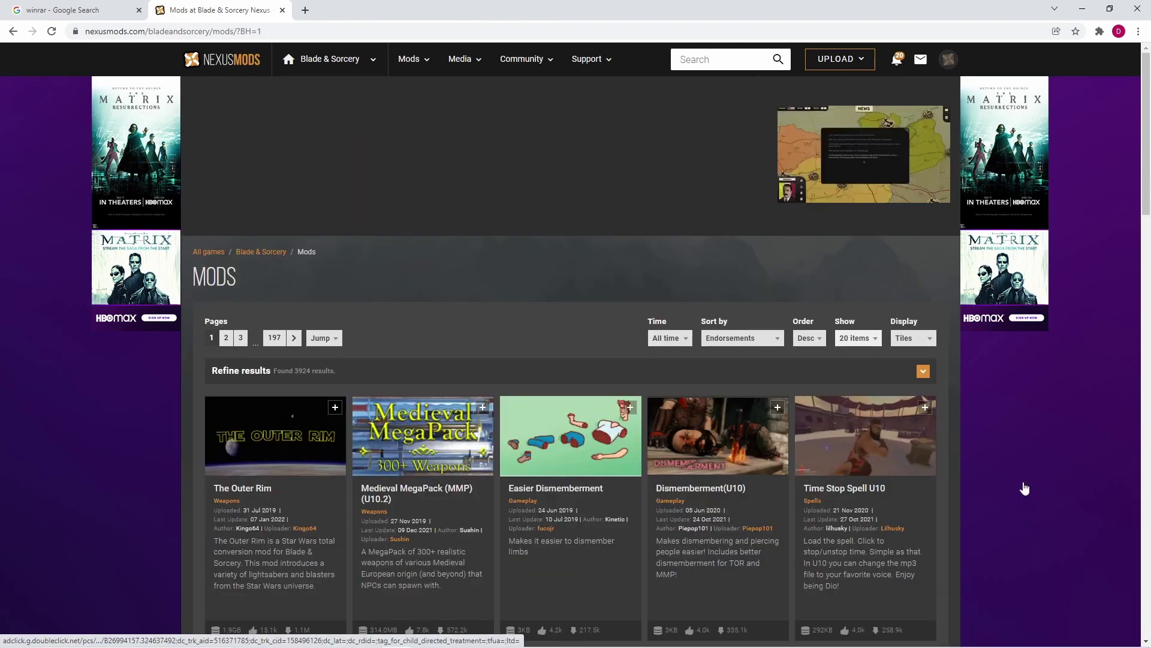
Step: Sort the Blade & Sorcery mods by date published, newest first
{"action": "left_click", "coordinate": [741, 337]}
{"action": "left_click", "coordinate": [761, 373]}
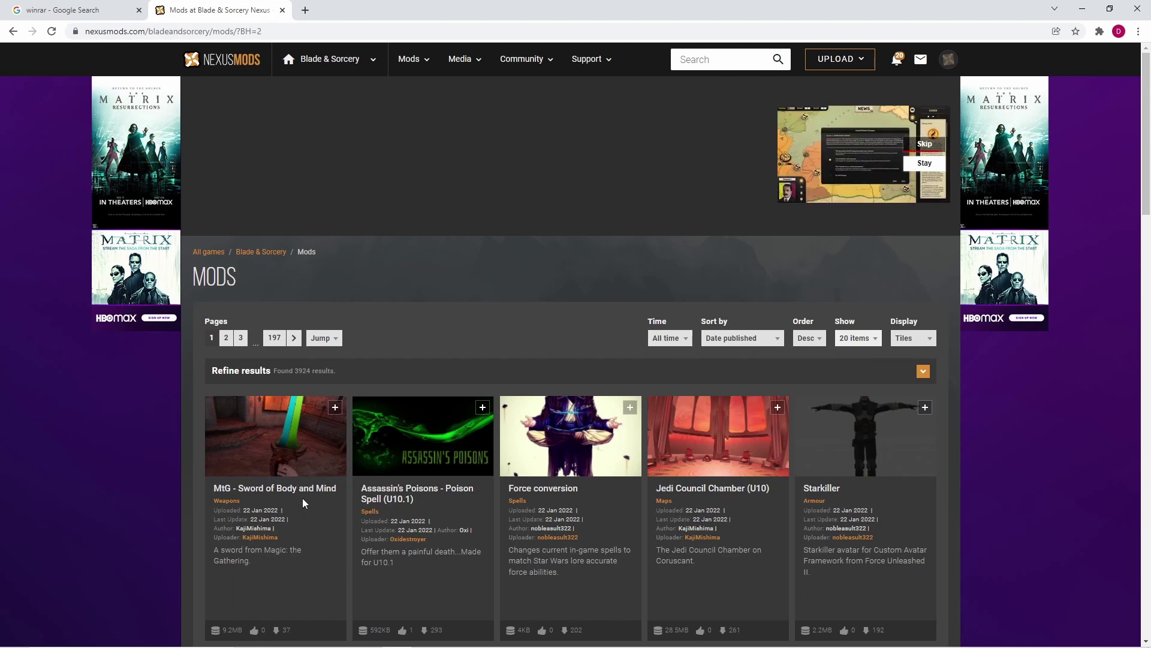
{"action": "scroll", "coordinate": [287, 473], "scroll_direction": "down", "scroll_amount": 2}
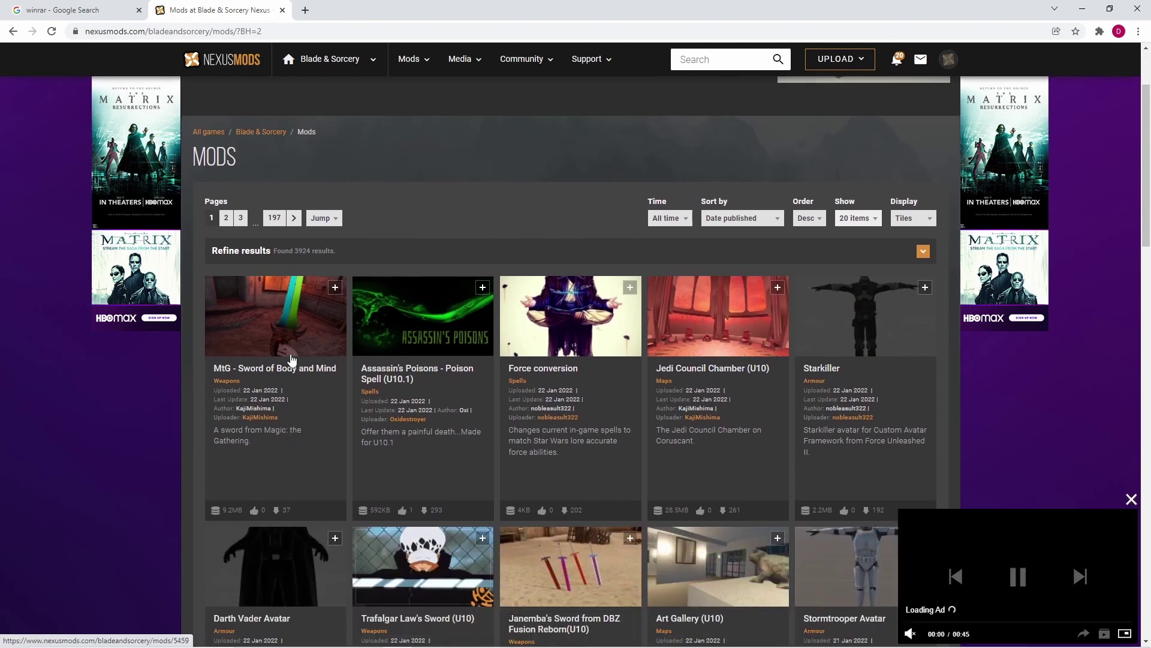
Step: Download the MtG - Sword of Body and Mind zip via Manual and Fast Download
{"action": "left_click", "coordinate": [279, 312]}
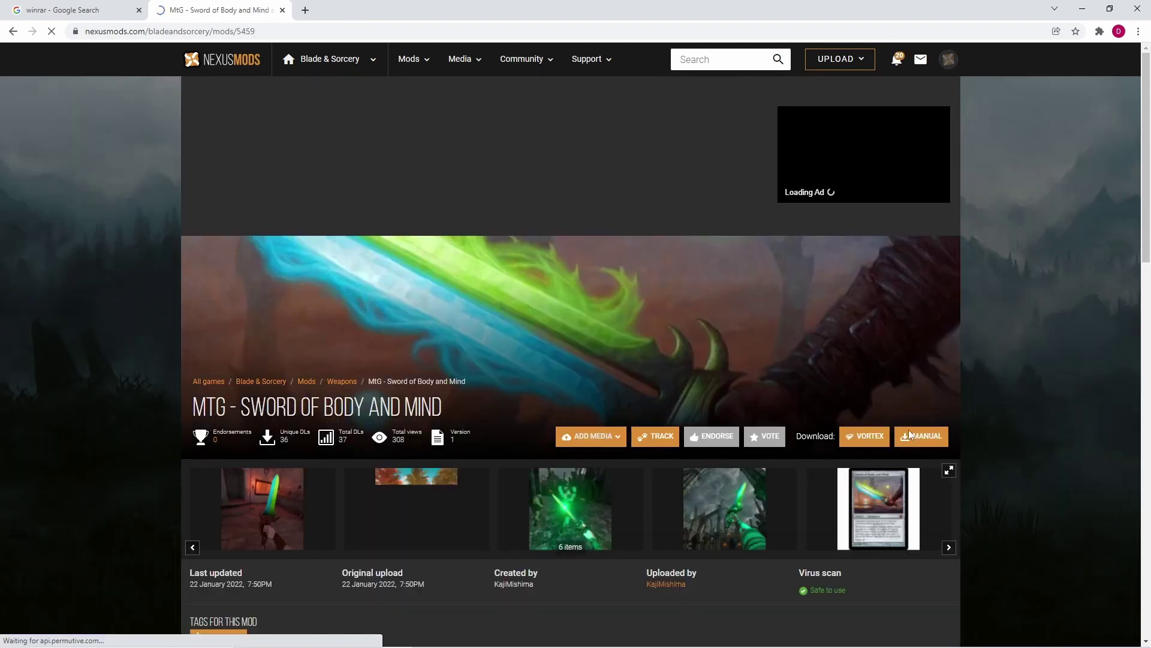
{"action": "left_click", "coordinate": [917, 435]}
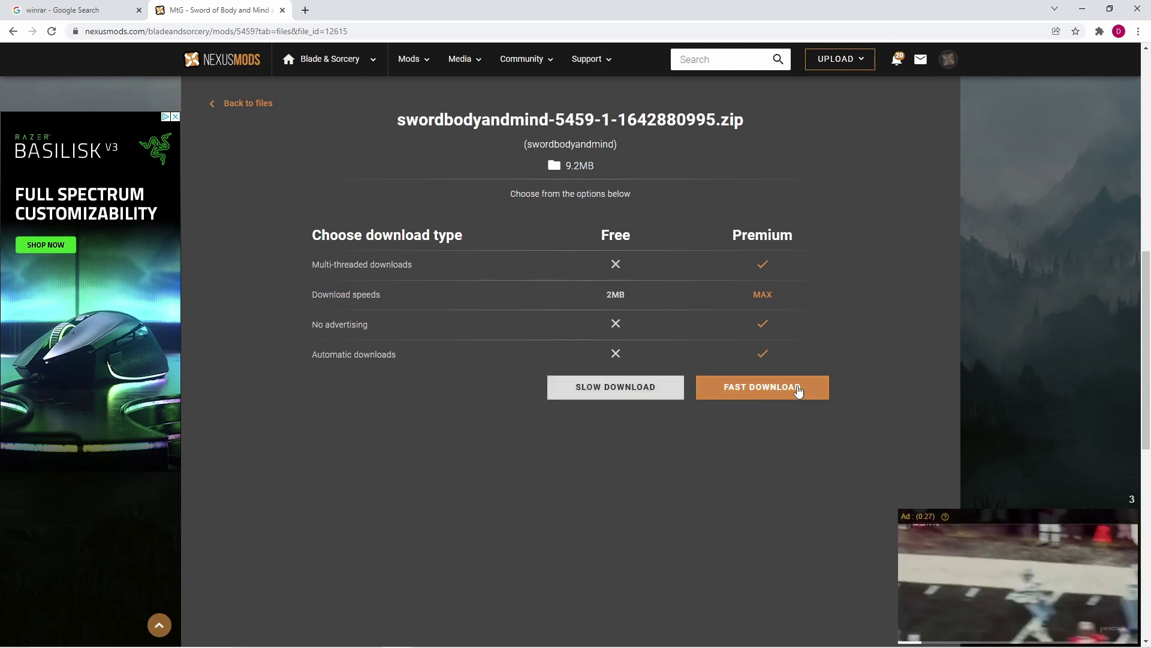
{"action": "left_click", "coordinate": [626, 395]}
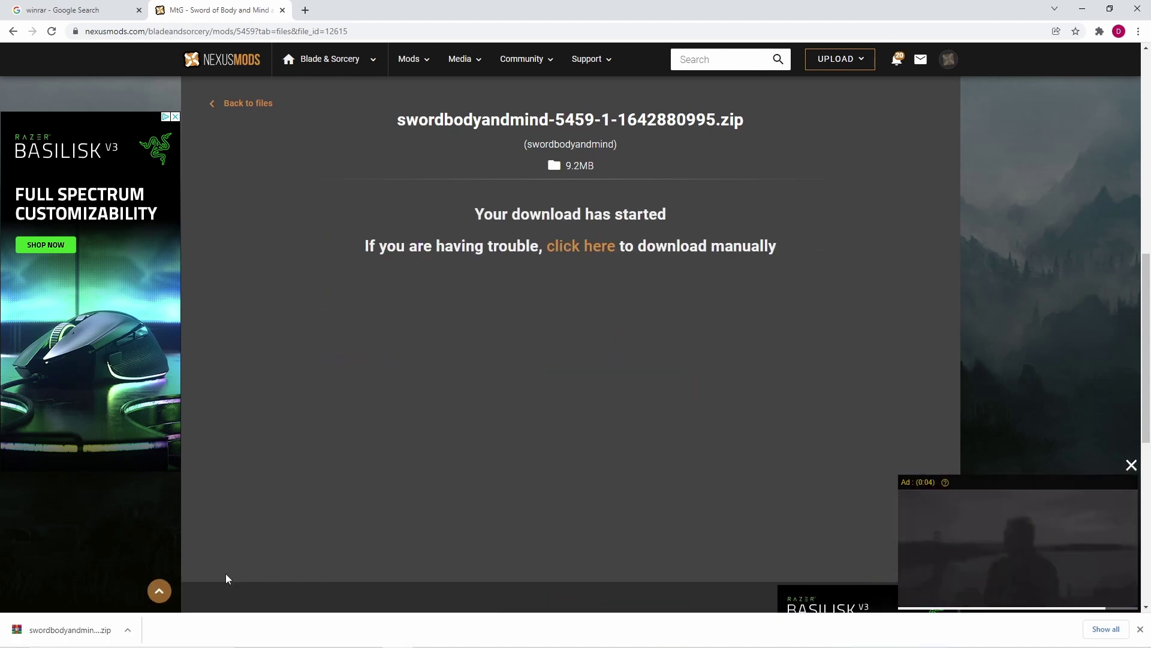
{"action": "left_click", "coordinate": [129, 634]}
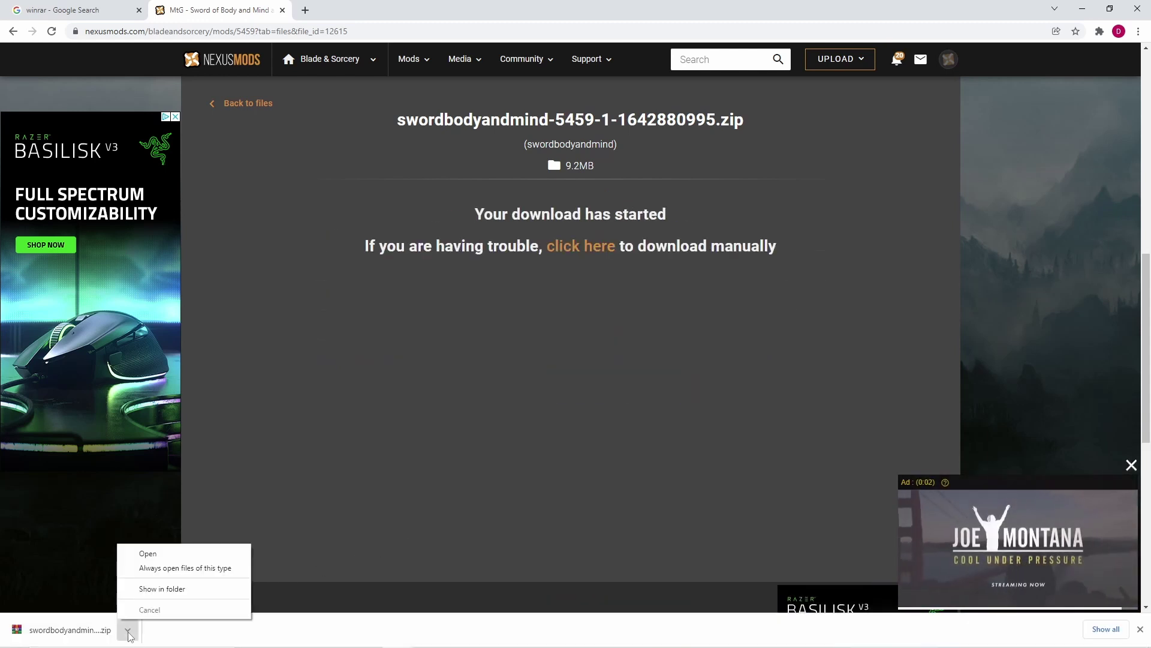
Step: Extract the downloaded sword zip with WinRAR into its suggested folder in Downloads
{"action": "left_click", "coordinate": [167, 591]}
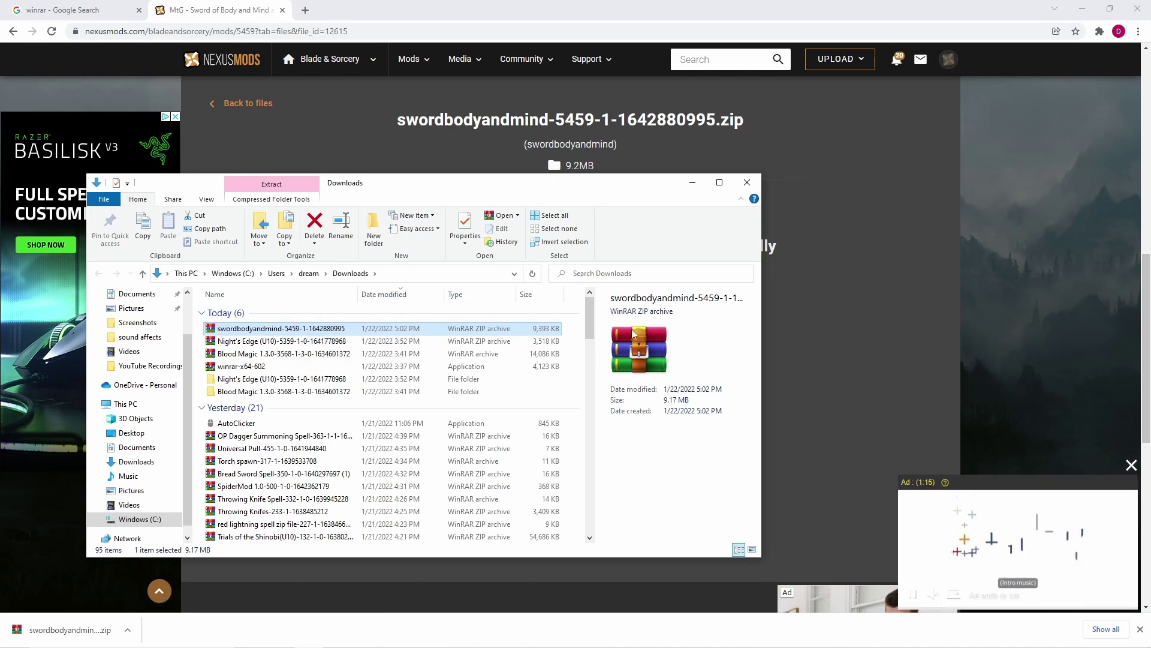
{"action": "right_click", "coordinate": [245, 331]}
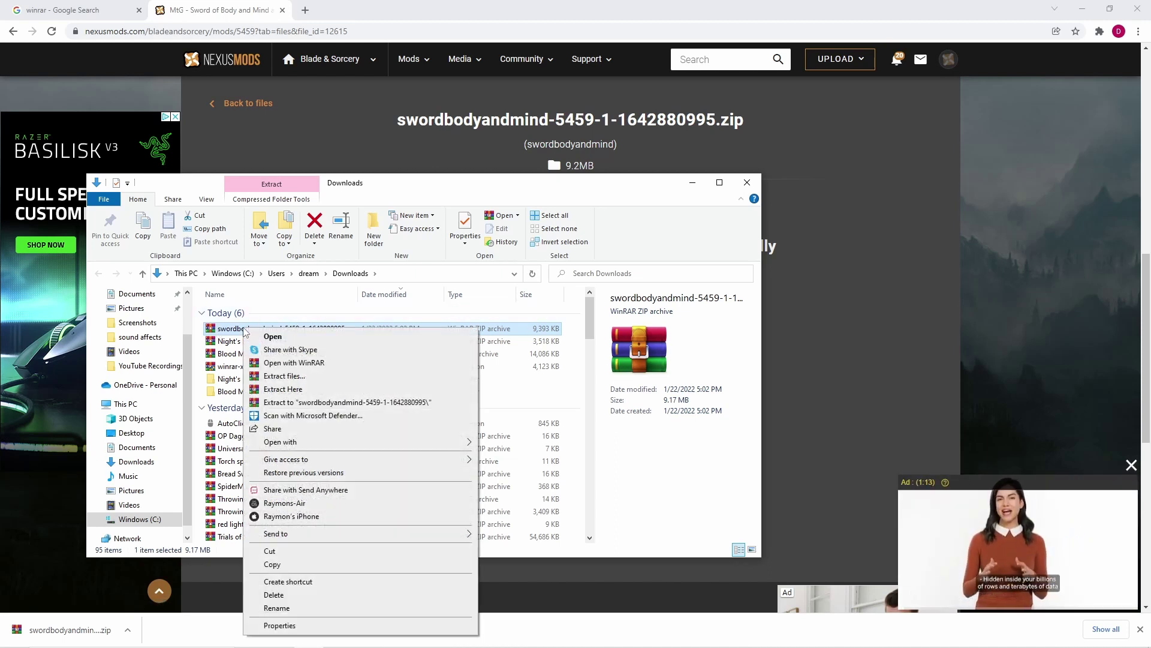
{"action": "left_click", "coordinate": [290, 377]}
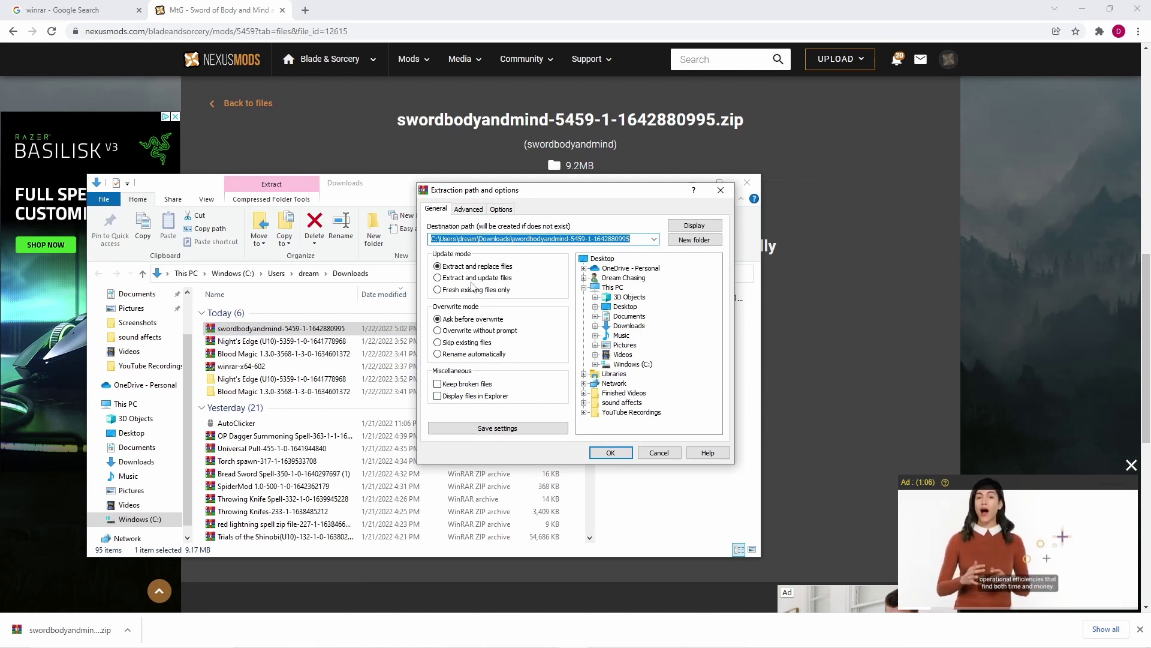
{"action": "left_click", "coordinate": [624, 454]}
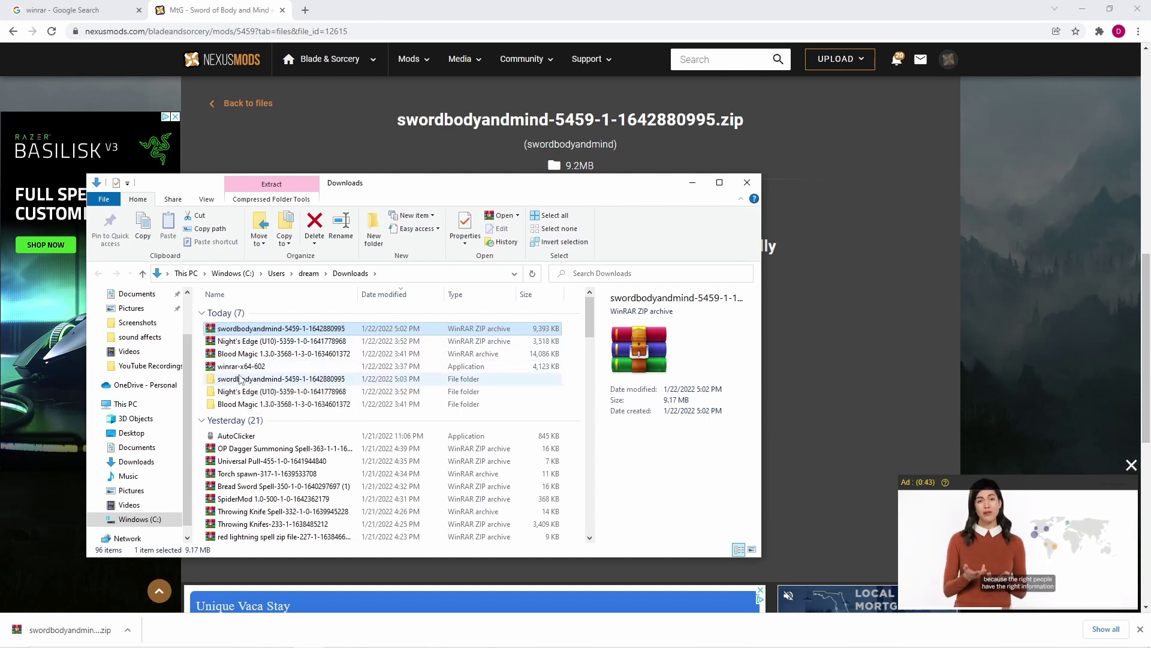
Step: Open the extracted folder and then its inner swordbodyandmind subfolder
{"action": "left_click", "coordinate": [240, 381]}
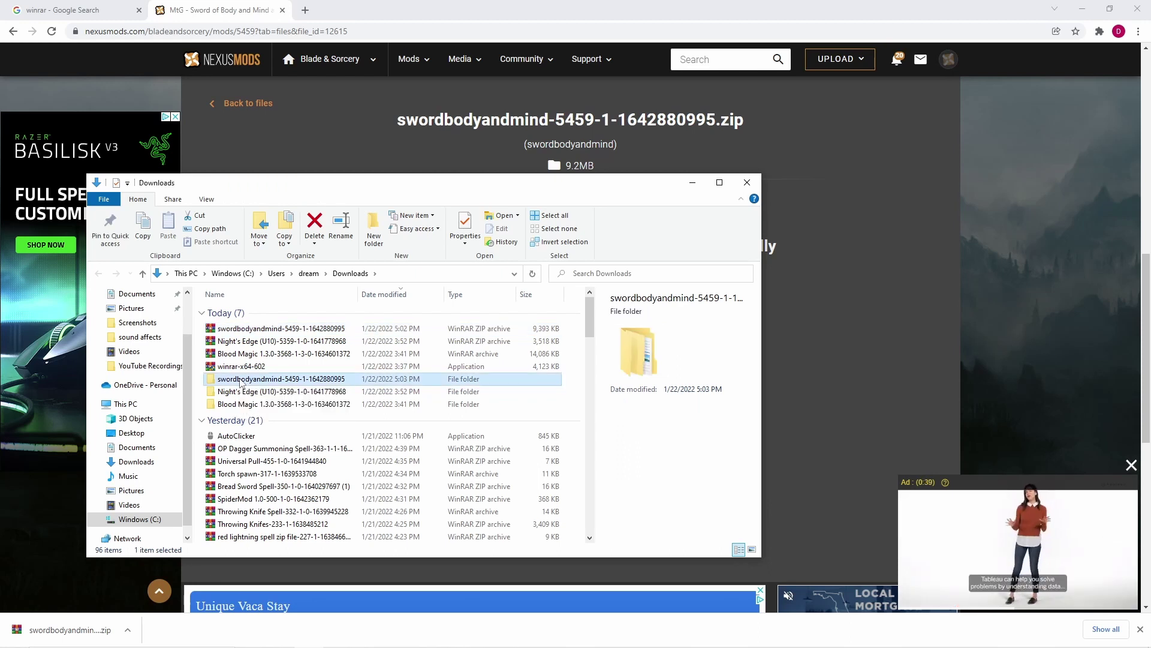
{"action": "double_click", "coordinate": [241, 380]}
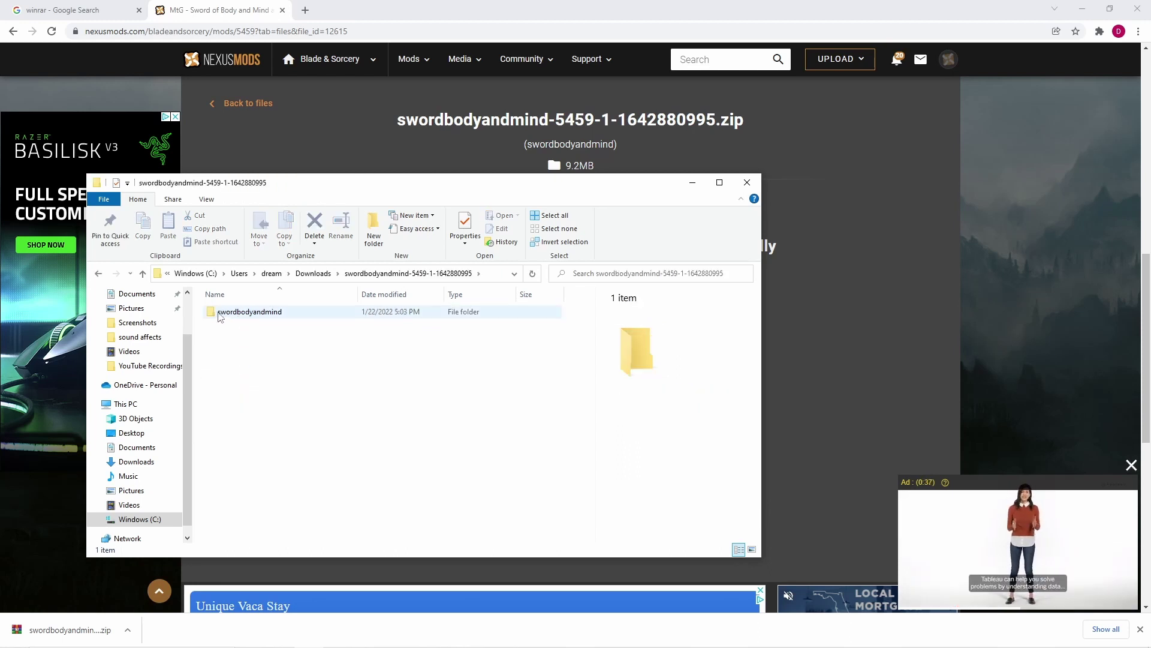
{"action": "mouse_move", "coordinate": [249, 312]}
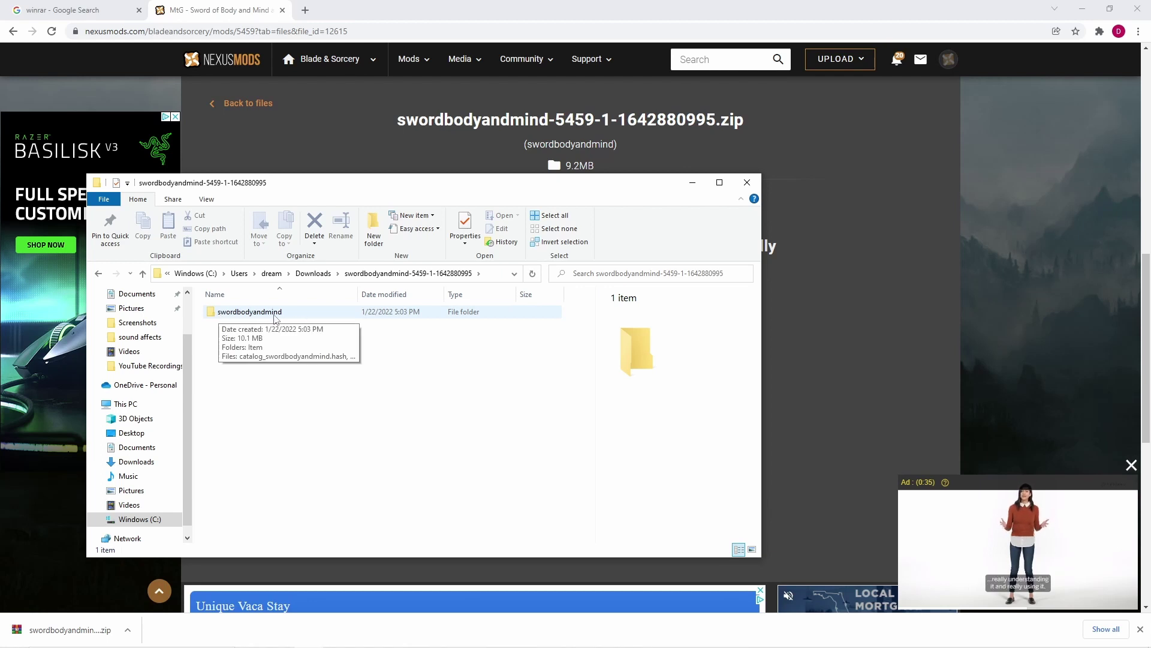
{"action": "double_click", "coordinate": [252, 313]}
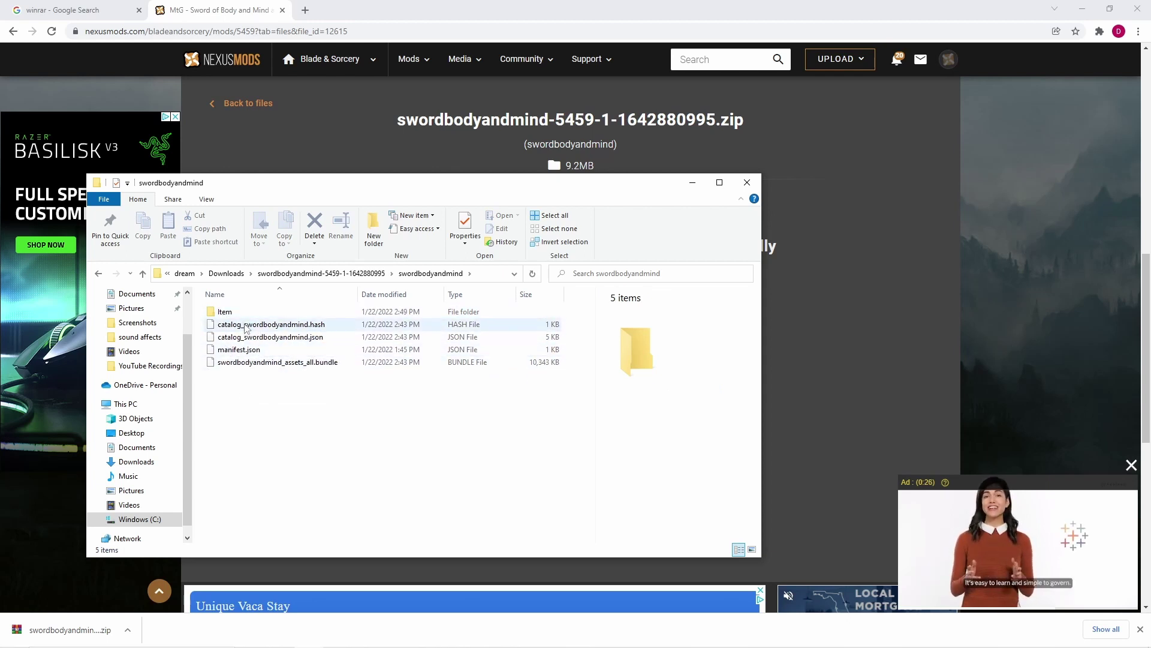
Step: Copy the swordbodyandmind folder from its parent folder and close File Explorer
{"action": "left_click", "coordinate": [143, 273]}
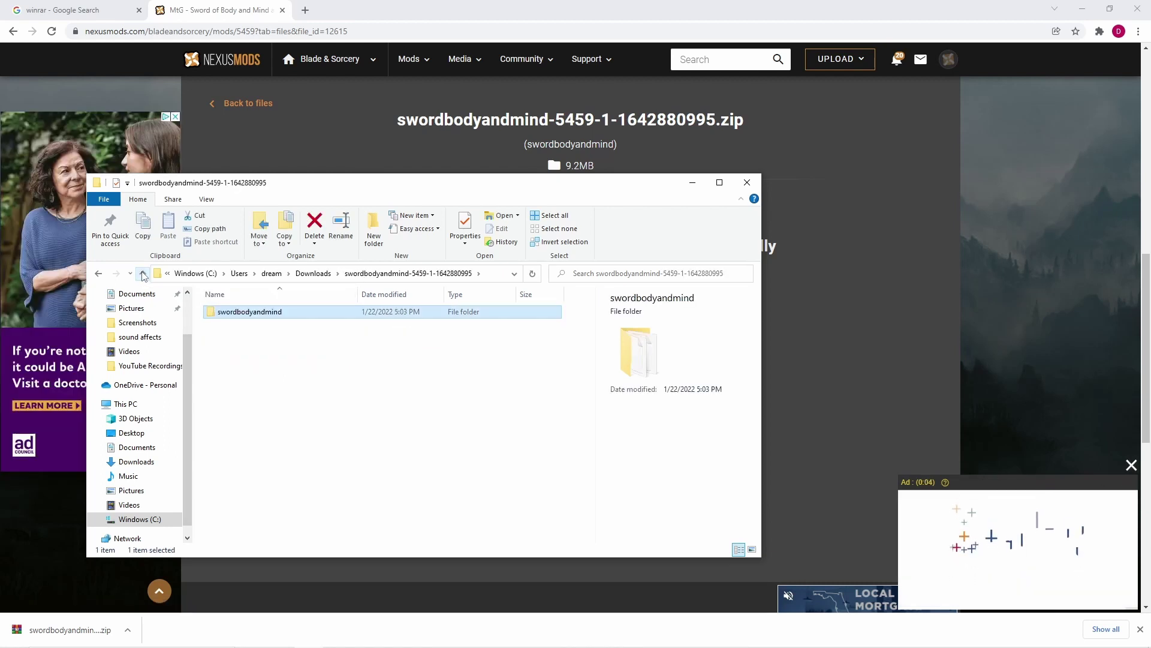
{"action": "right_click", "coordinate": [262, 316]}
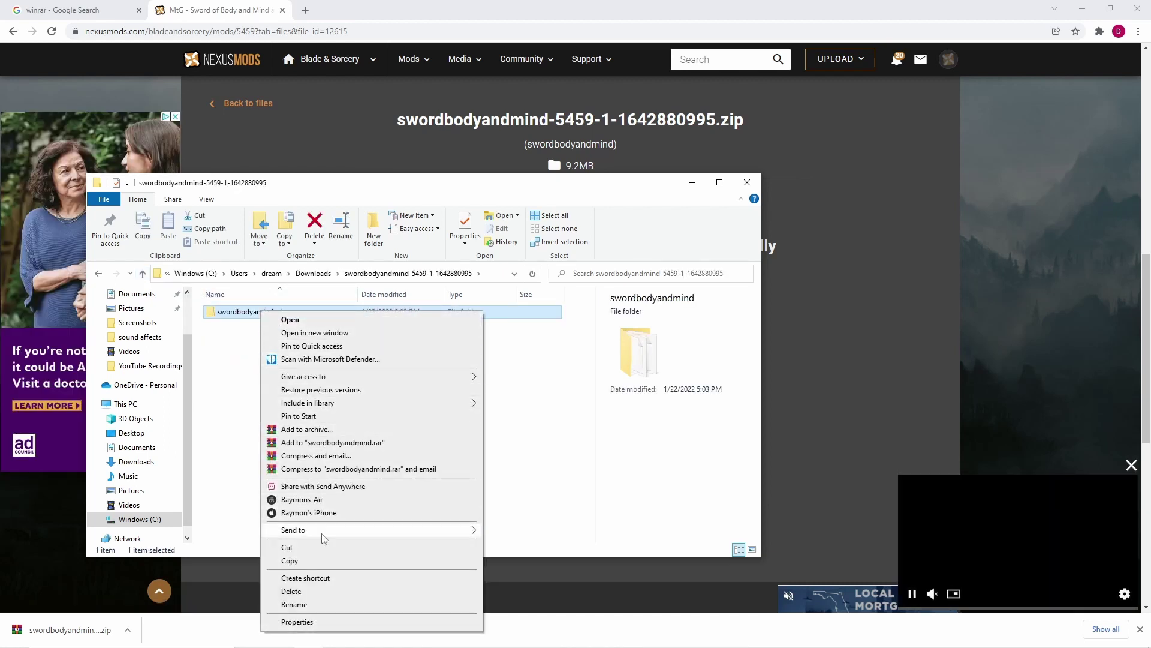
{"action": "left_click", "coordinate": [296, 560]}
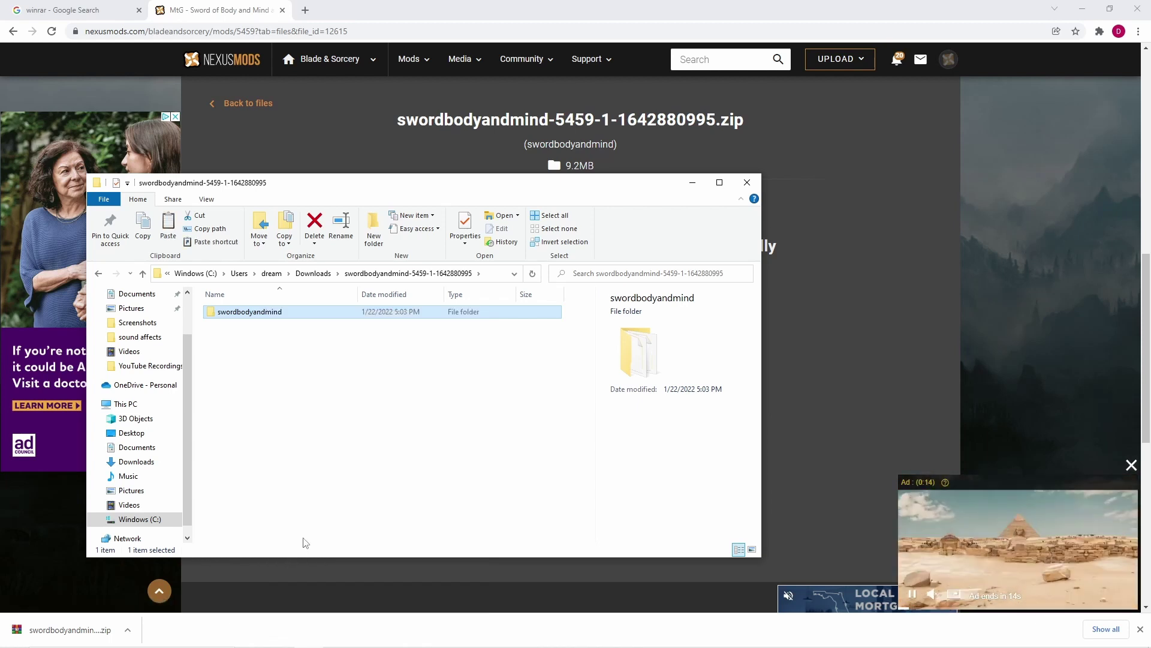
{"action": "left_click", "coordinate": [747, 183]}
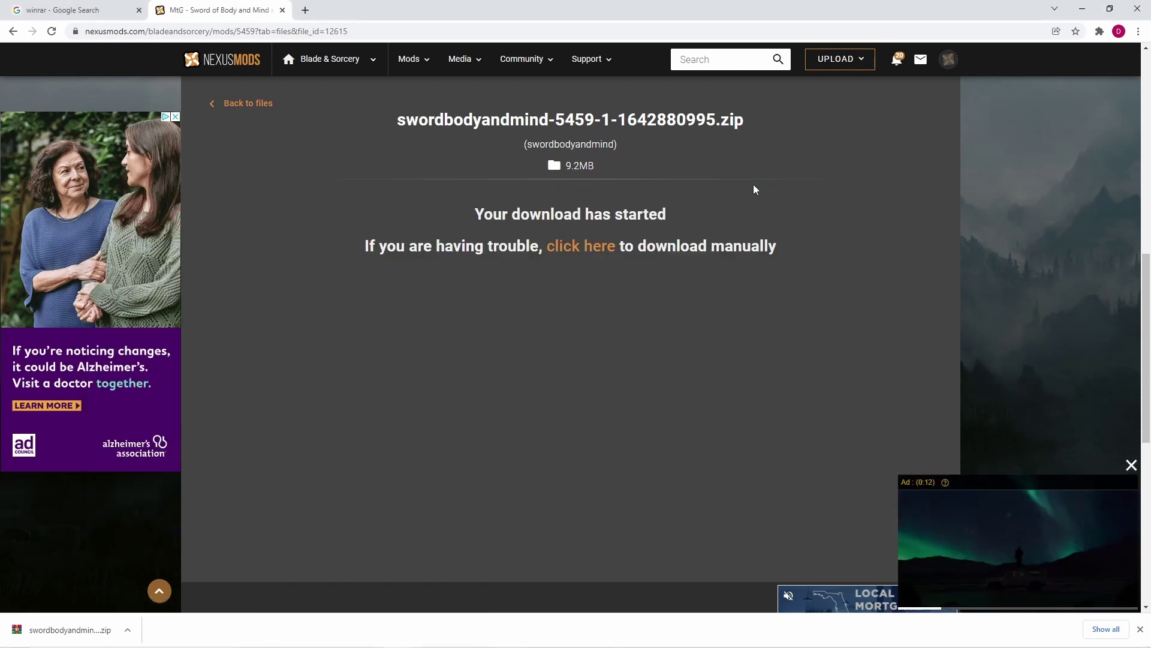
Step: Paste the swordbodyandmind folder at the desktop's top right and launch Oculus
{"action": "left_click", "coordinate": [1085, 9]}
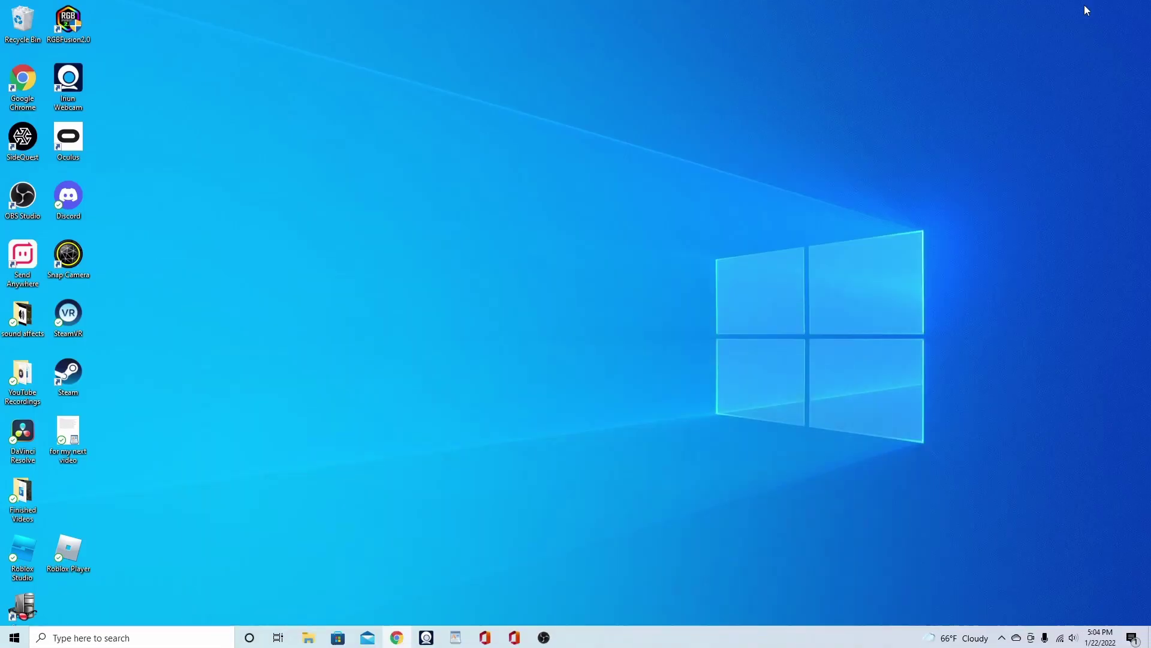
{"action": "right_click", "coordinate": [876, 184]}
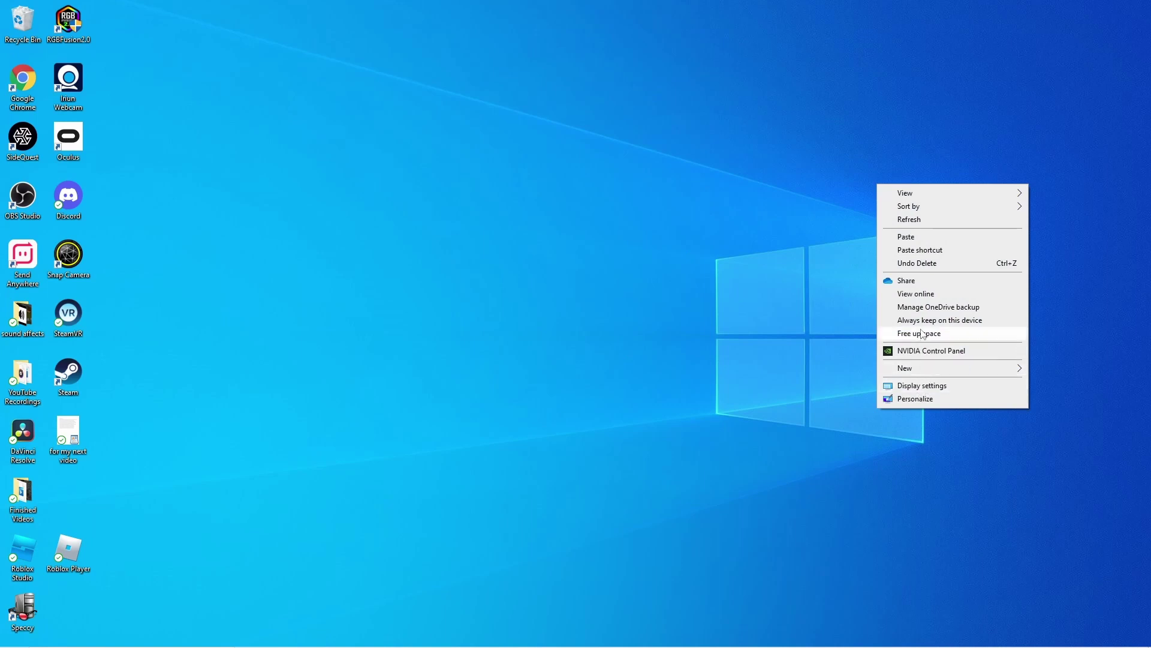
{"action": "left_click", "coordinate": [913, 238]}
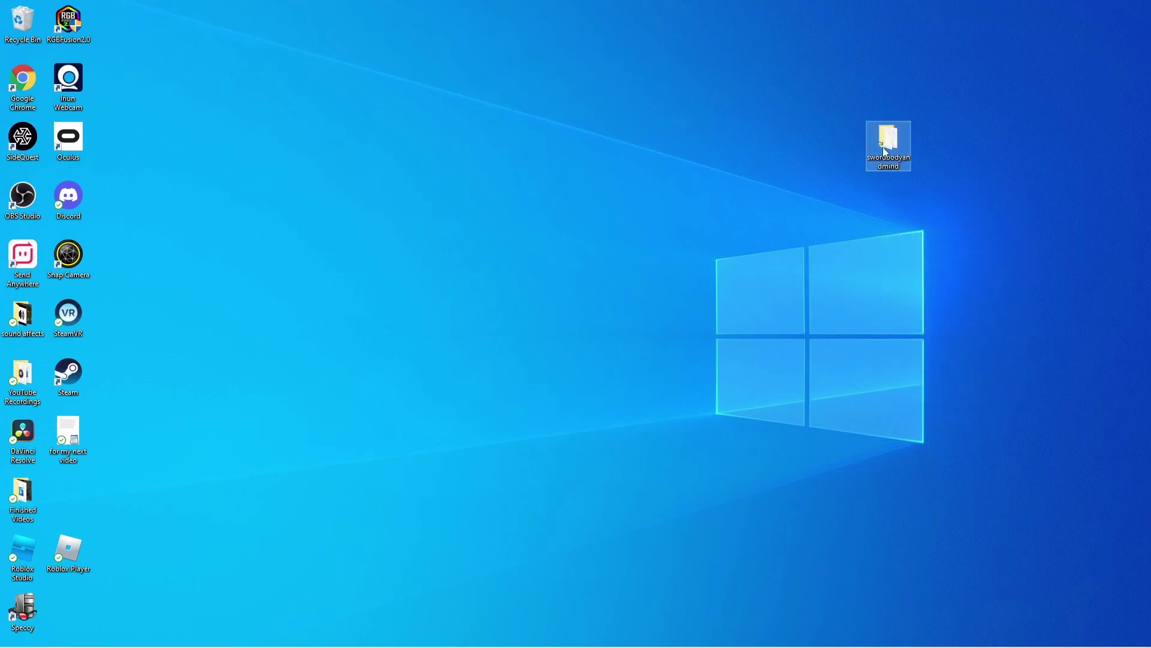
{"action": "left_click_drag", "start_coordinate": [888, 150], "coordinate": [1021, 154]}
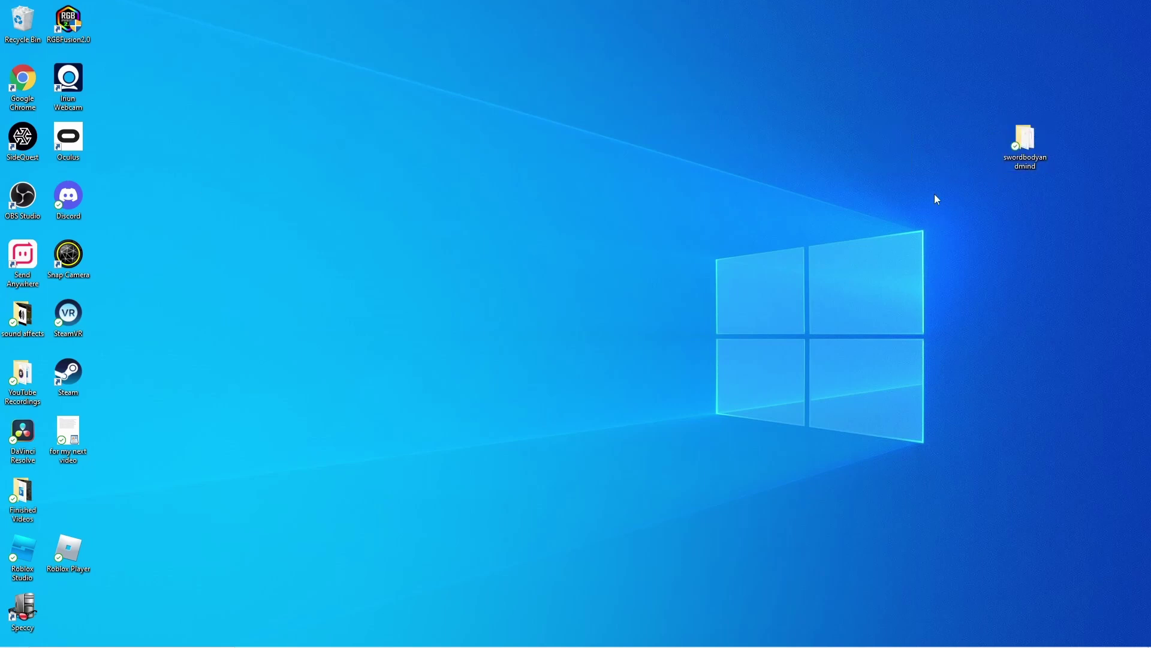
{"action": "left_click_drag", "start_coordinate": [313, 169], "coordinate": [79, 151]}
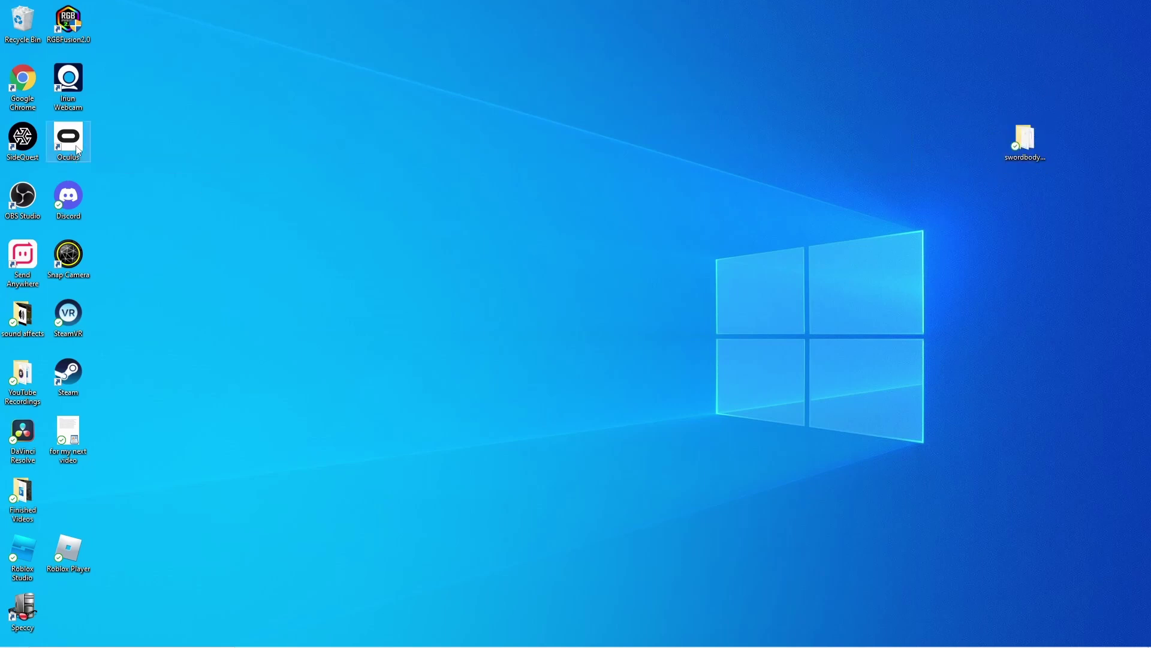
{"action": "double_click", "coordinate": [78, 150]}
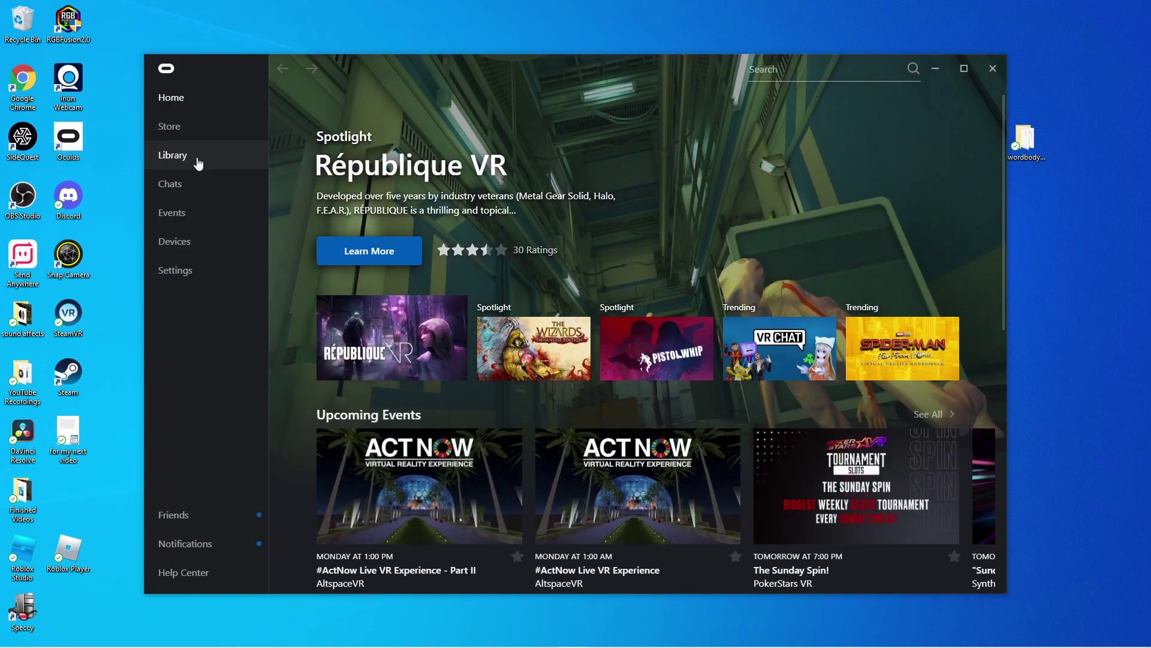
Step: Copy Blade & Sorcery's install location from its Oculus Library details, then close Oculus
{"action": "left_click", "coordinate": [198, 162]}
{"action": "mouse_move", "coordinate": [391, 260]}
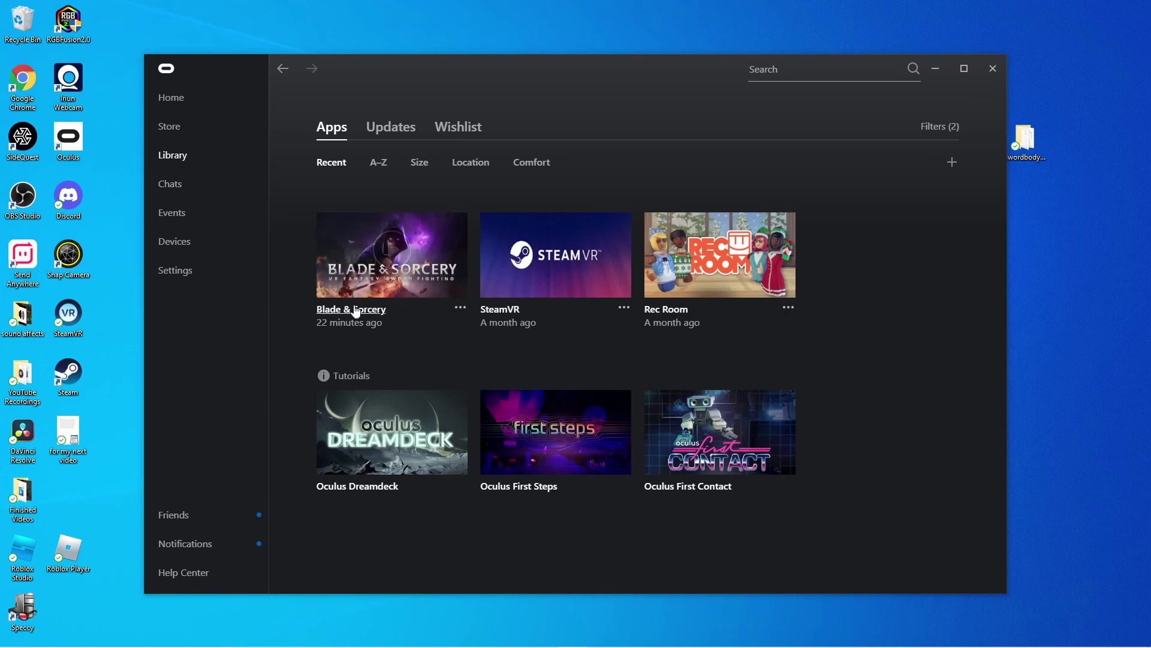
{"action": "left_click", "coordinate": [459, 310]}
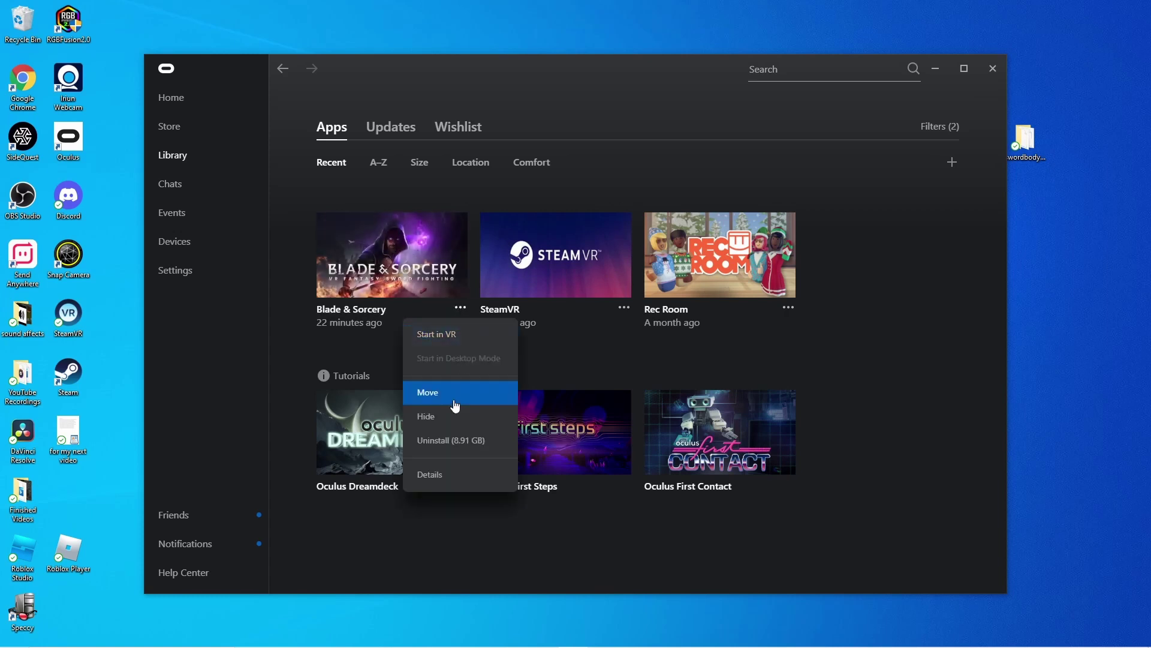
{"action": "left_click", "coordinate": [437, 476]}
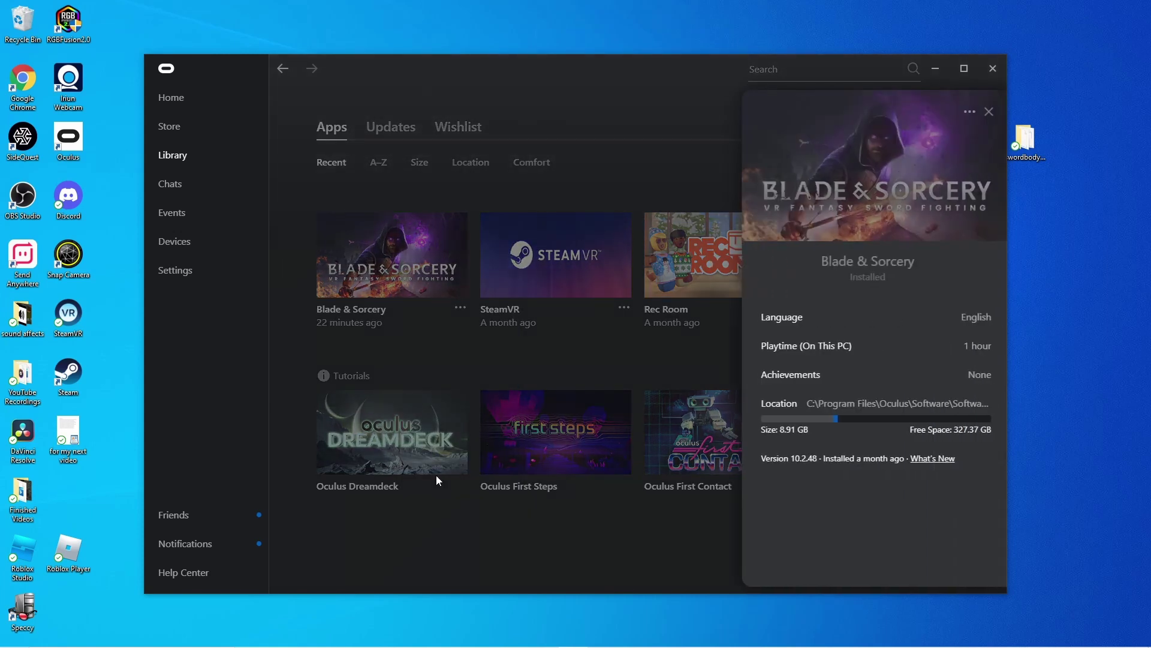
{"action": "left_click", "coordinate": [838, 410]}
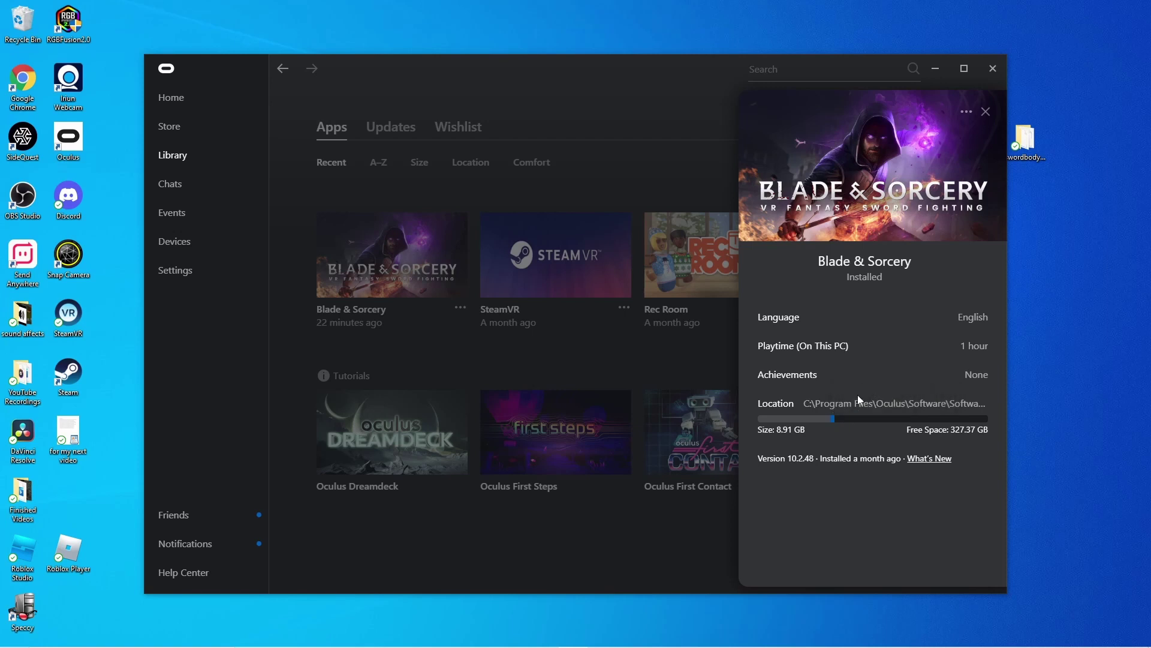
{"action": "left_click", "coordinate": [873, 407]}
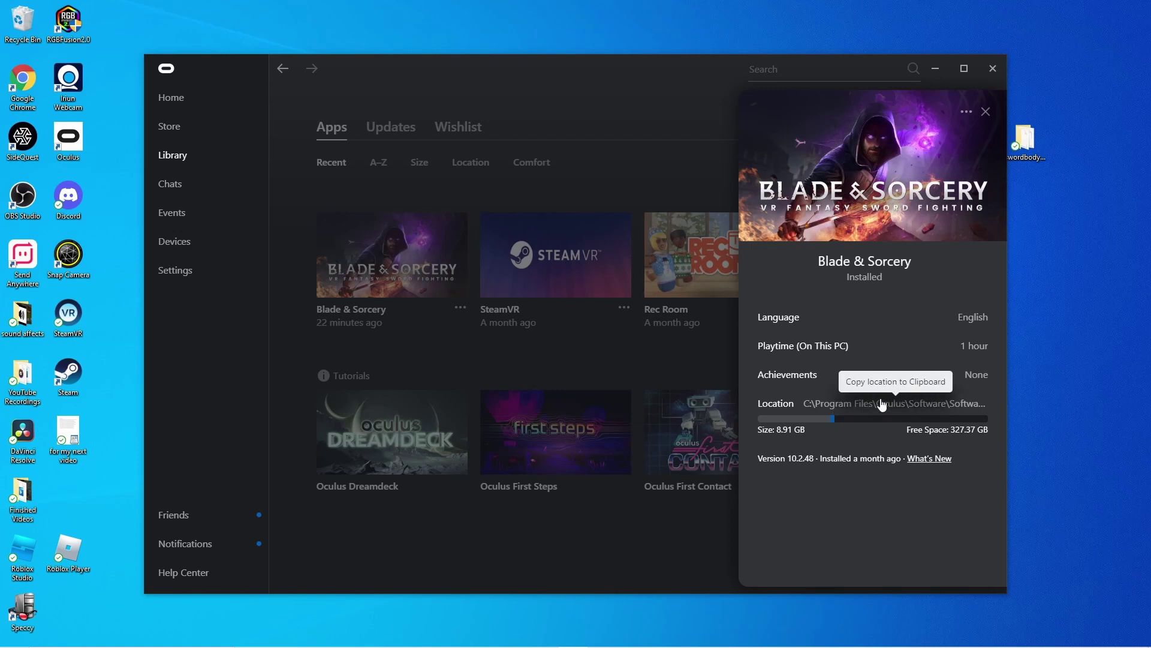
{"action": "left_click", "coordinate": [882, 405]}
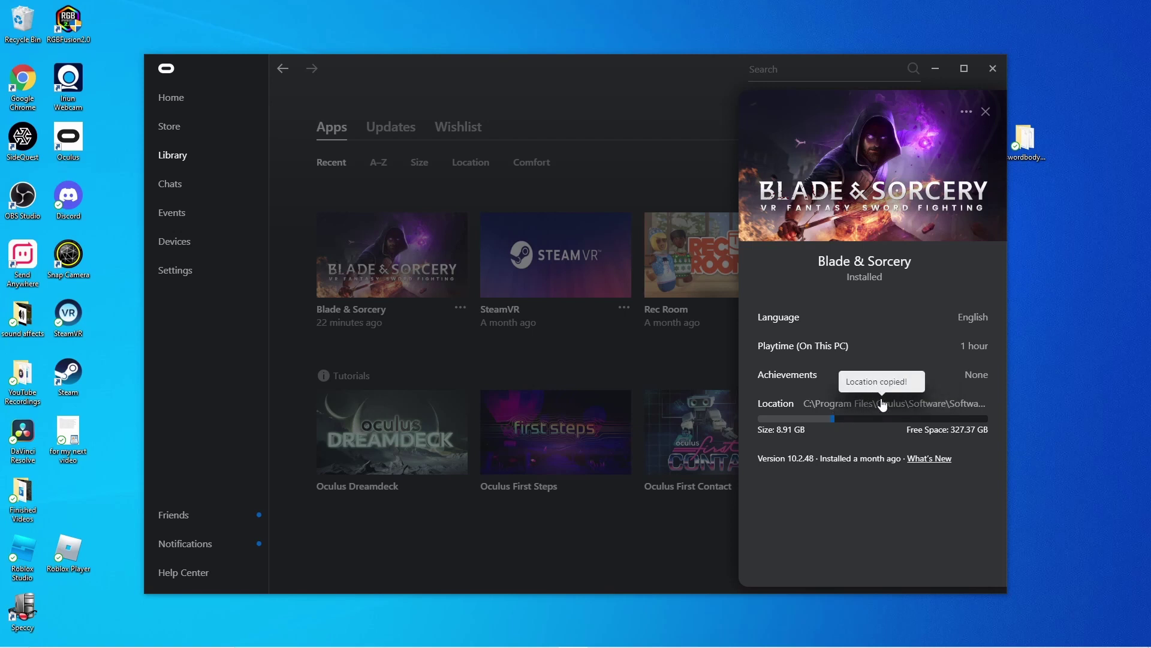
{"action": "left_click", "coordinate": [1000, 75]}
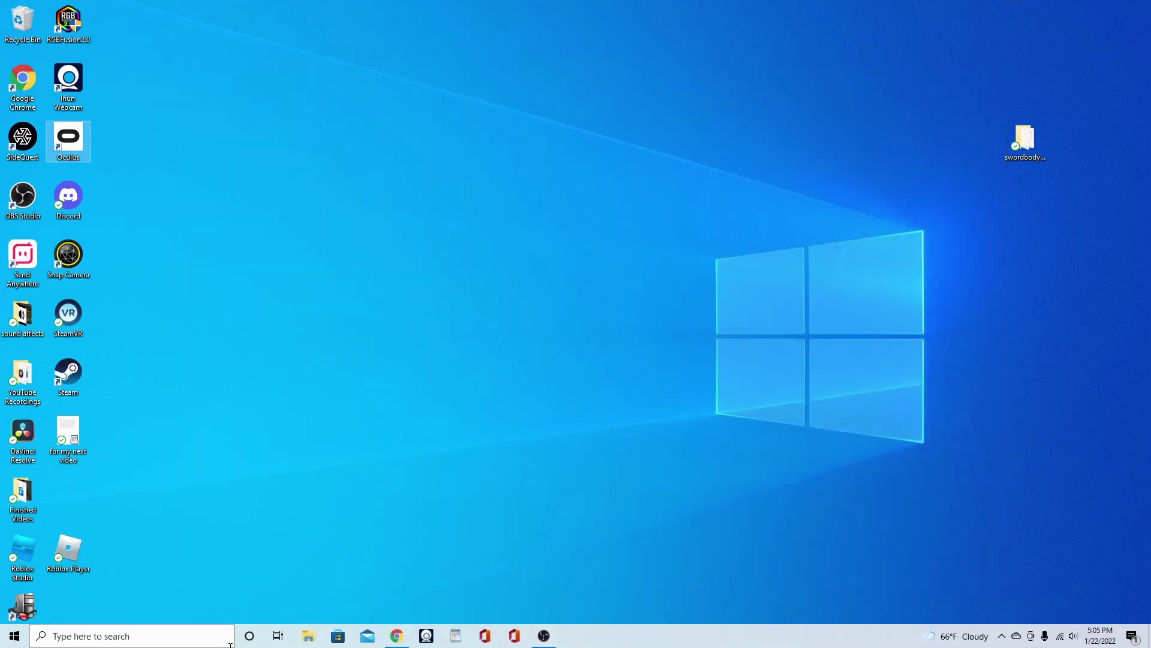
Step: Navigate File Explorer to the pasted Blade & Sorcery install path
{"action": "left_click", "coordinate": [307, 636]}
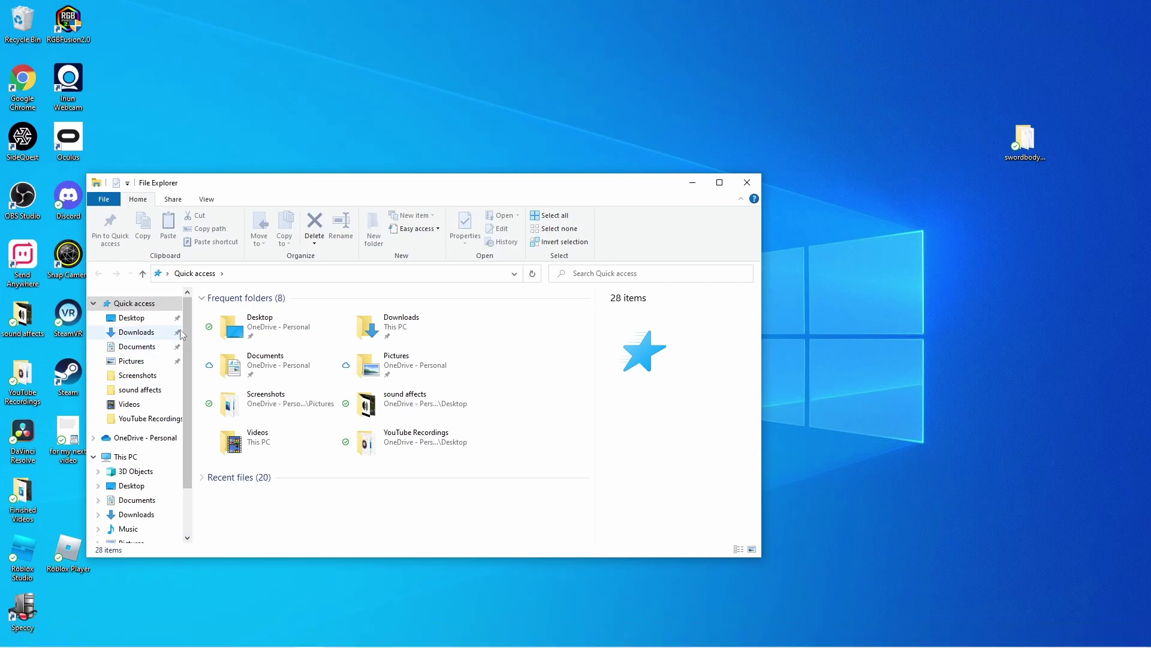
{"action": "left_click", "coordinate": [242, 275]}
{"action": "key", "text": "BackSpace"}
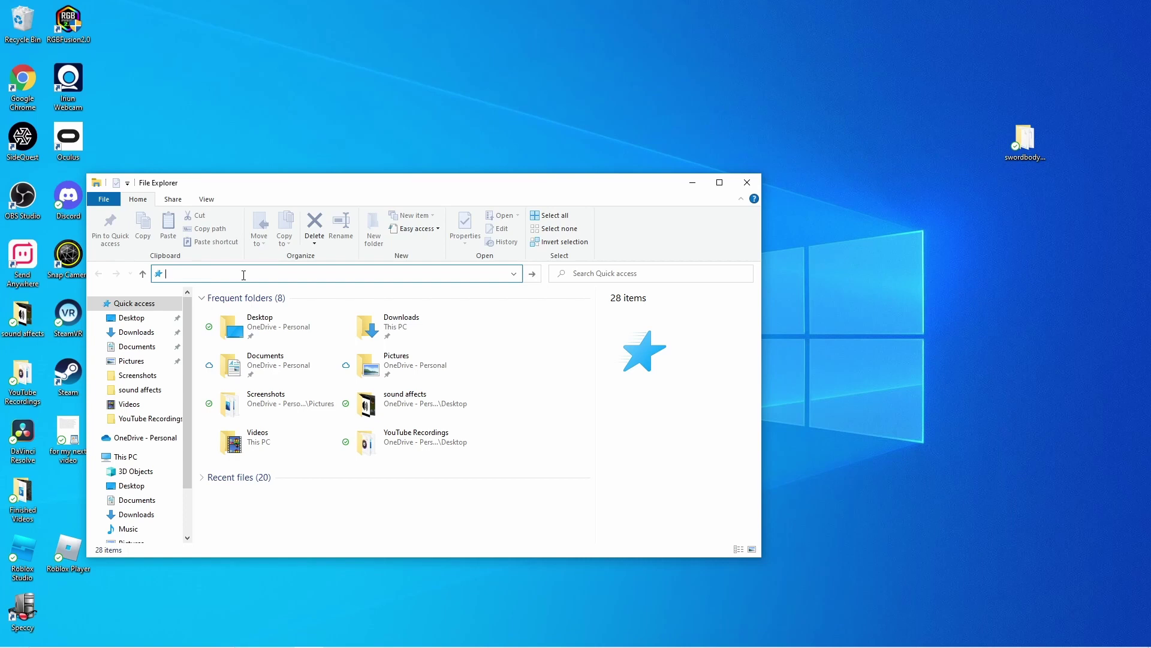
{"action": "right_click", "coordinate": [244, 275]}
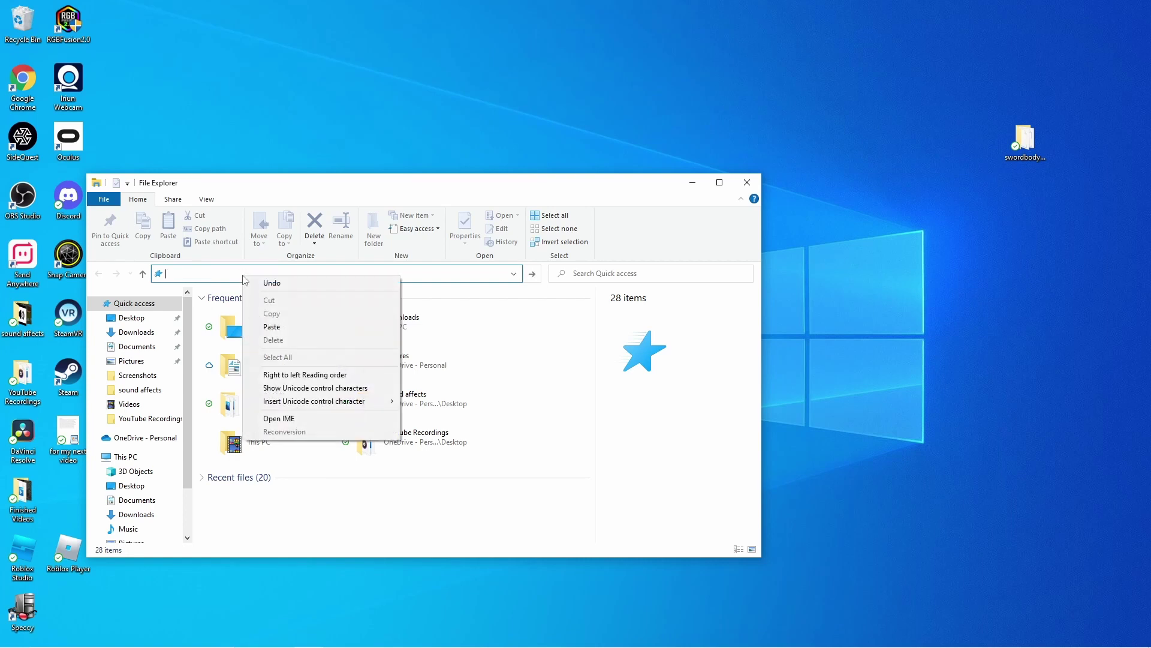
{"action": "left_click", "coordinate": [276, 326]}
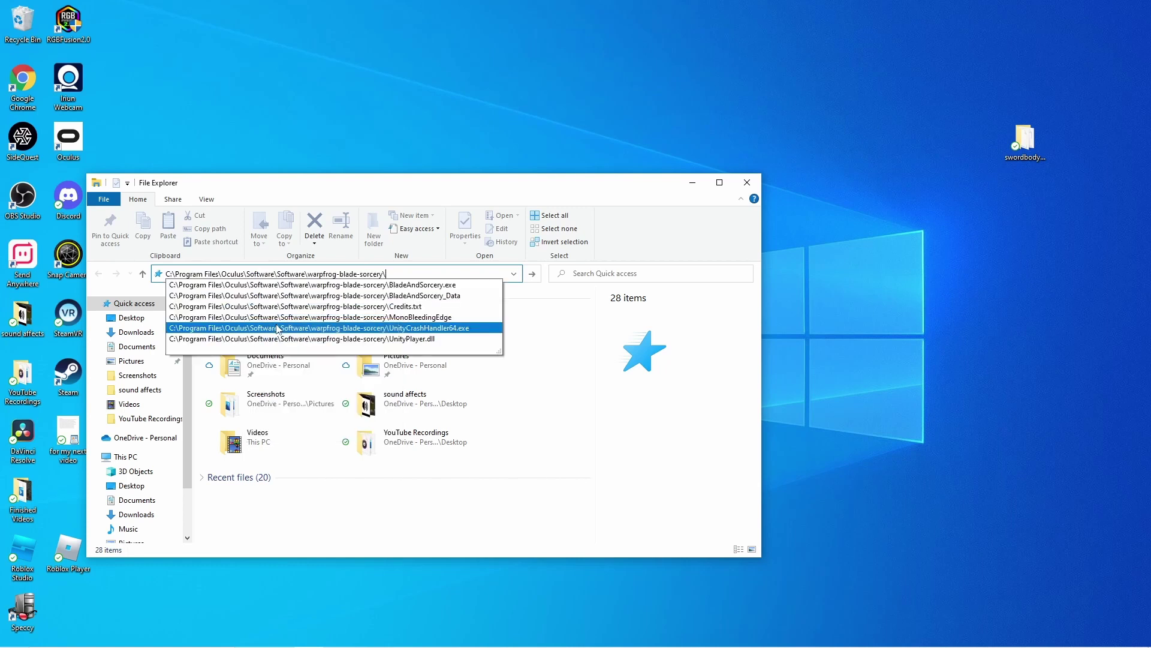
{"action": "key", "text": "Return"}
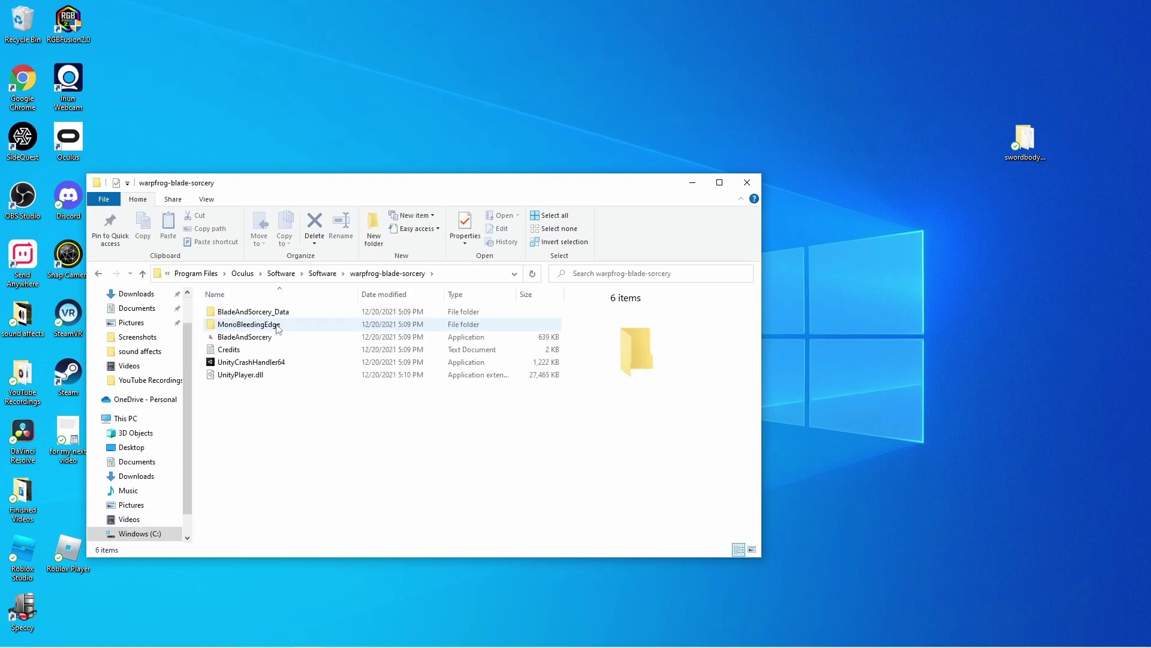
{"action": "mouse_move", "coordinate": [253, 311]}
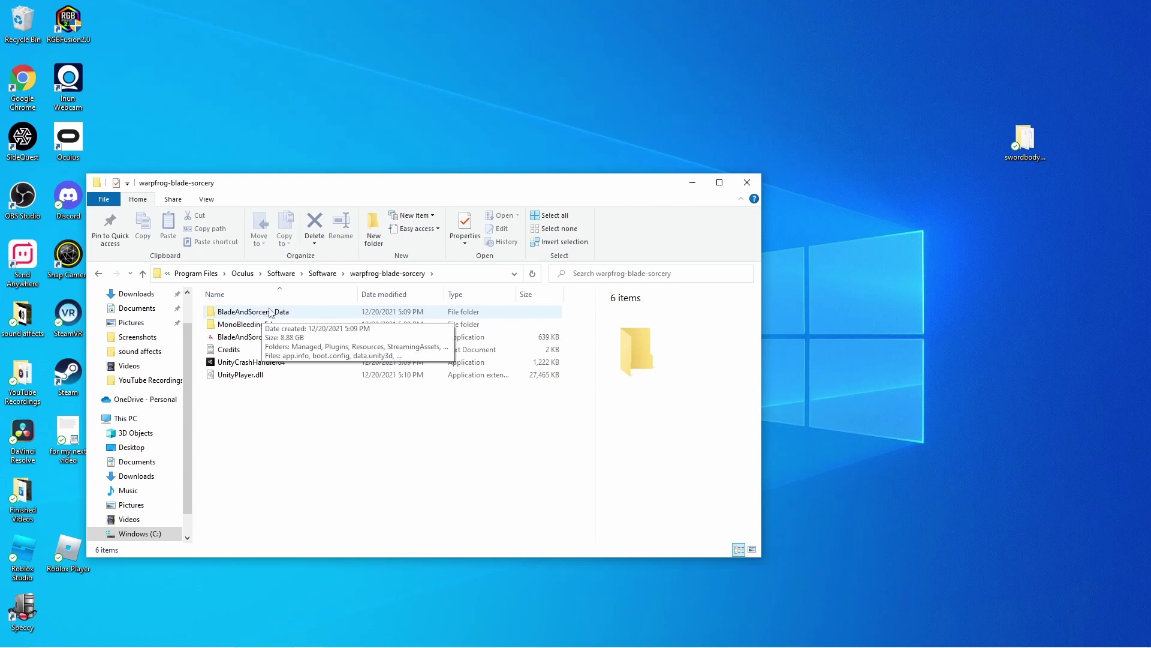
Step: Move the desktop swordbodyandmind folder into BladeAndSorcery_Data\StreamingAssets\Mods
{"action": "double_click", "coordinate": [272, 313]}
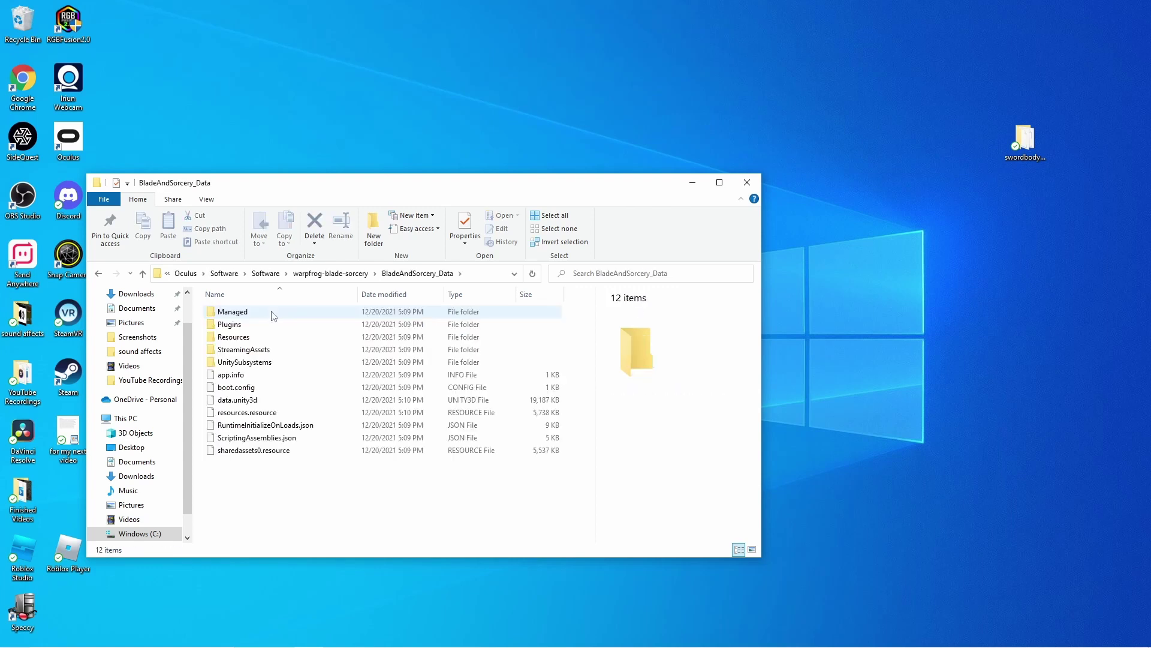
{"action": "mouse_move", "coordinate": [242, 349]}
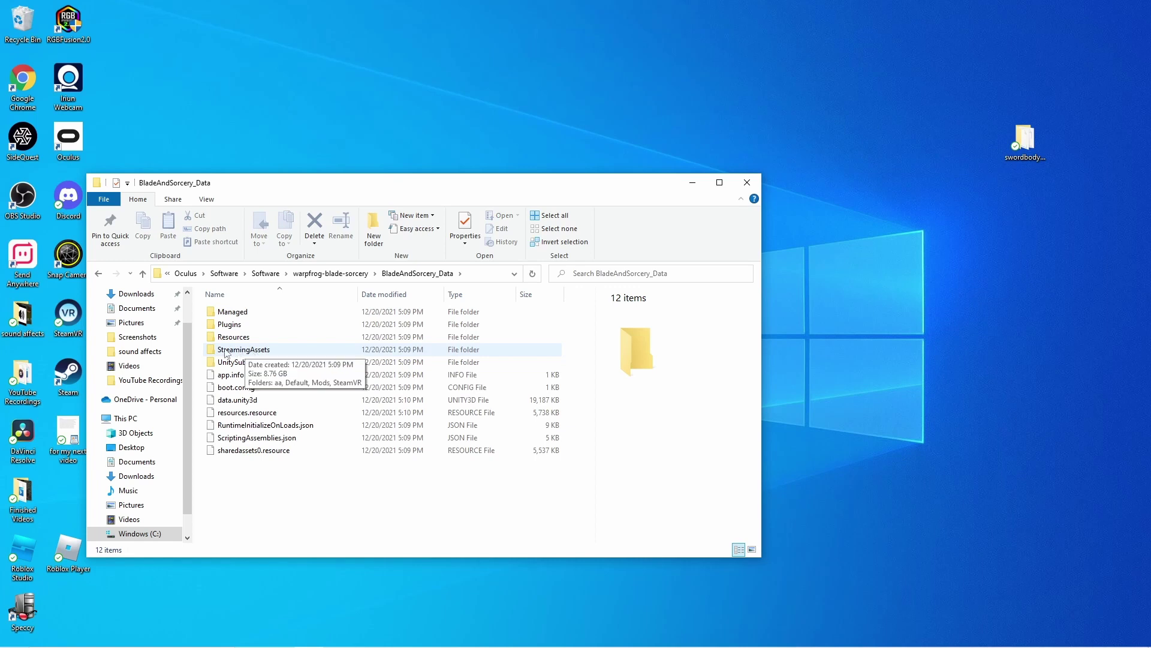
{"action": "double_click", "coordinate": [265, 353]}
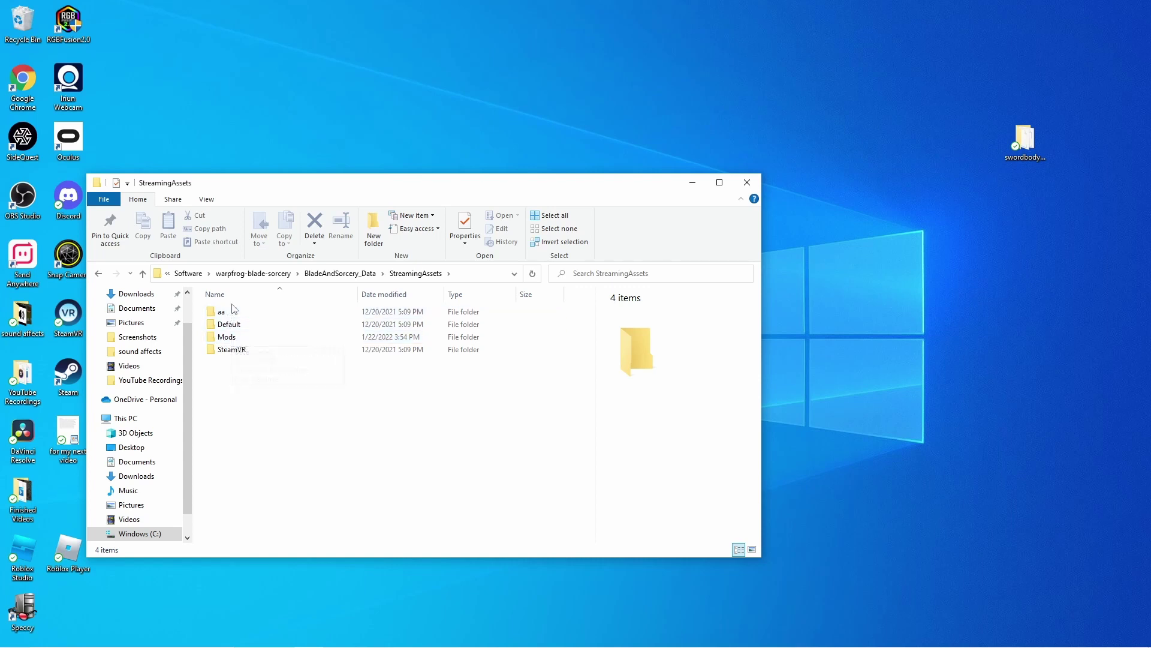
{"action": "left_click", "coordinate": [234, 337]}
{"action": "double_click", "coordinate": [234, 337]}
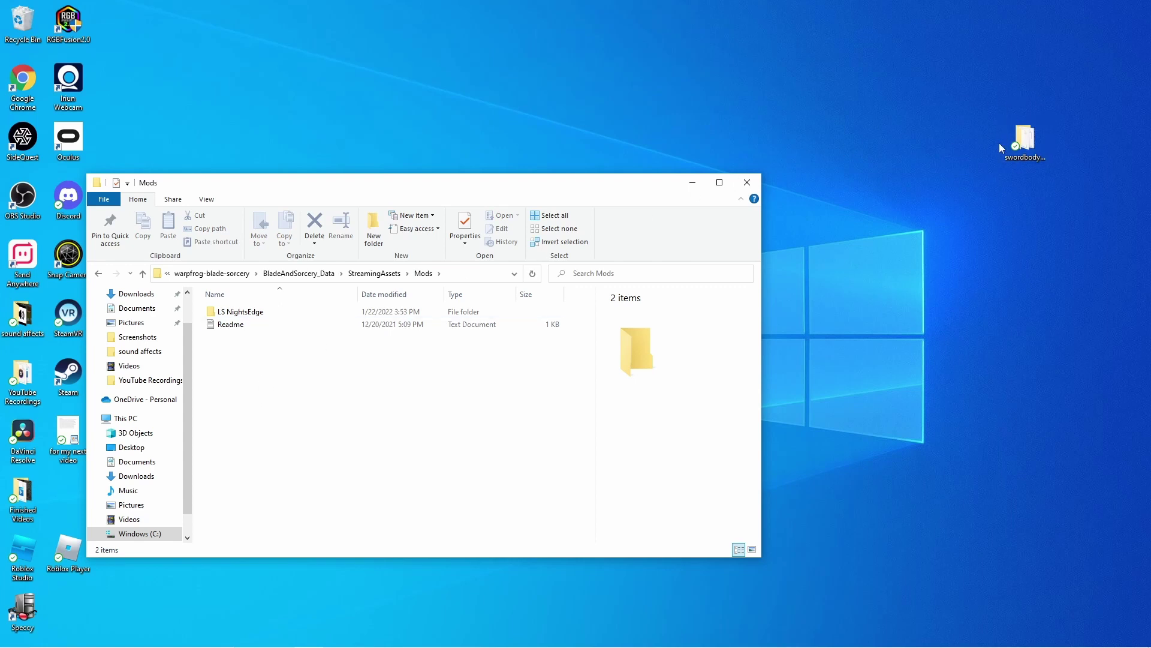
{"action": "mouse_move", "coordinate": [1041, 150]}
{"action": "left_mouse_down"}
{"action": "mouse_move", "coordinate": [635, 140]}
{"action": "mouse_move", "coordinate": [267, 372]}
{"action": "left_mouse_up"}
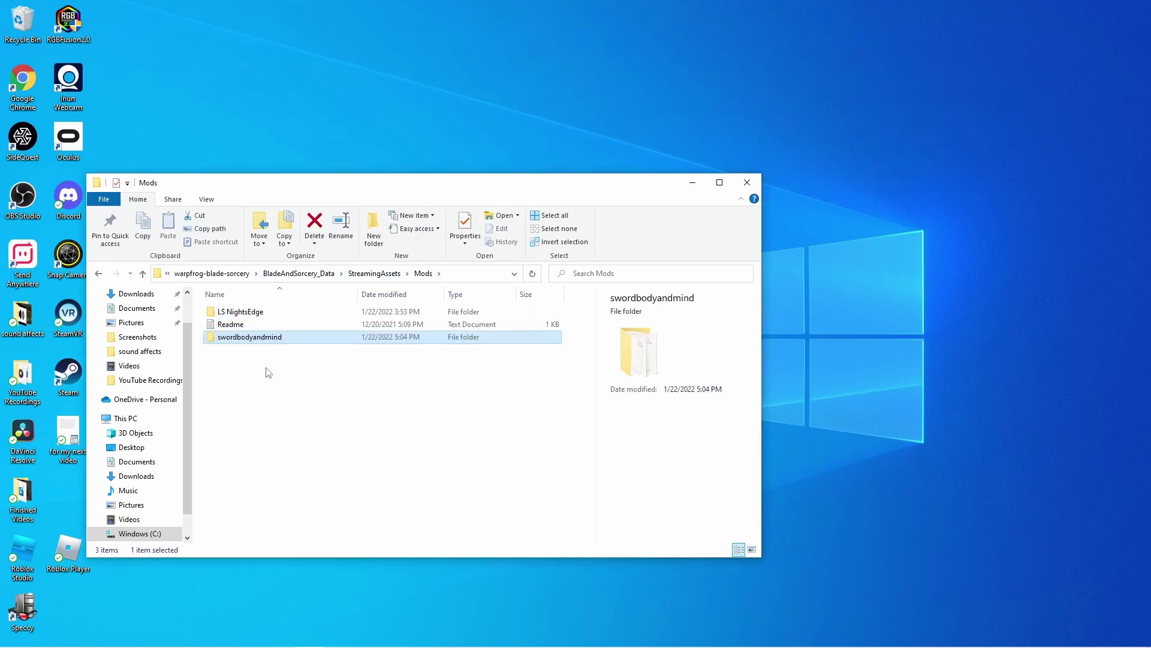